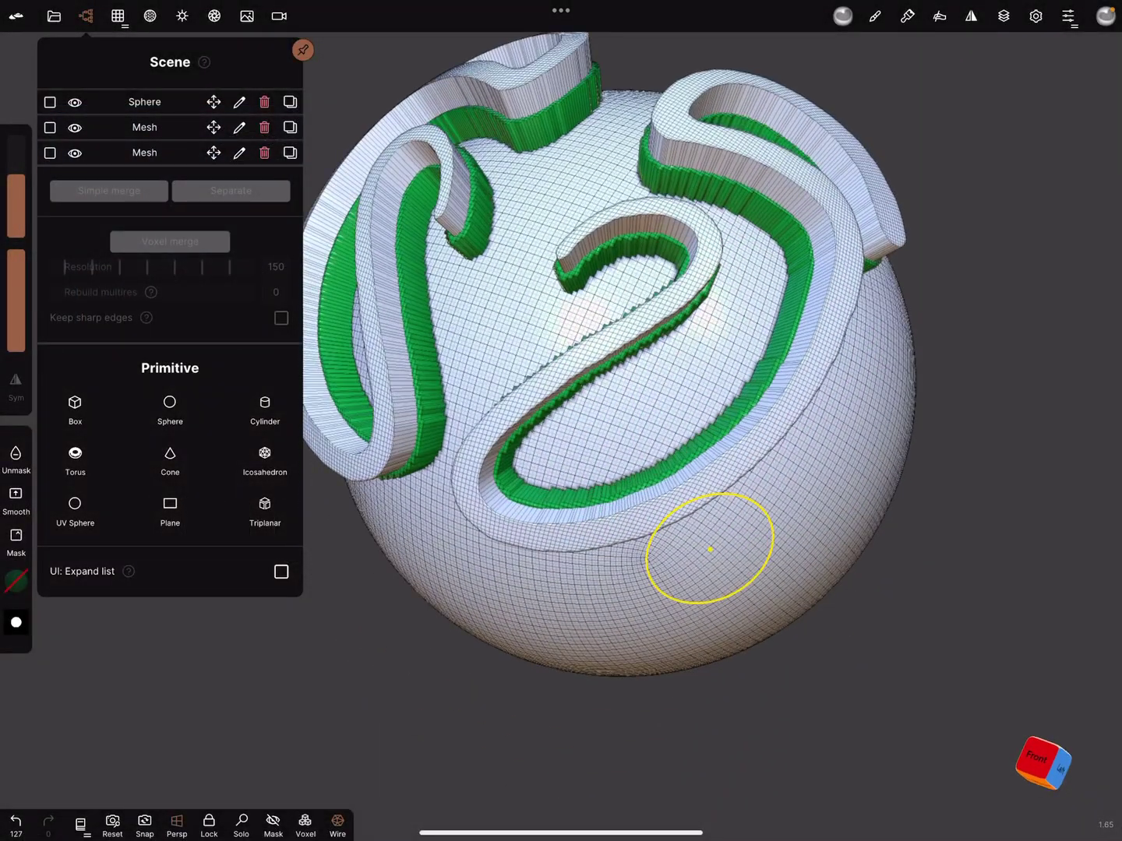
{"action": "scroll", "coordinate": [855, 332], "scroll_direction": "up", "scroll_amount": 5}
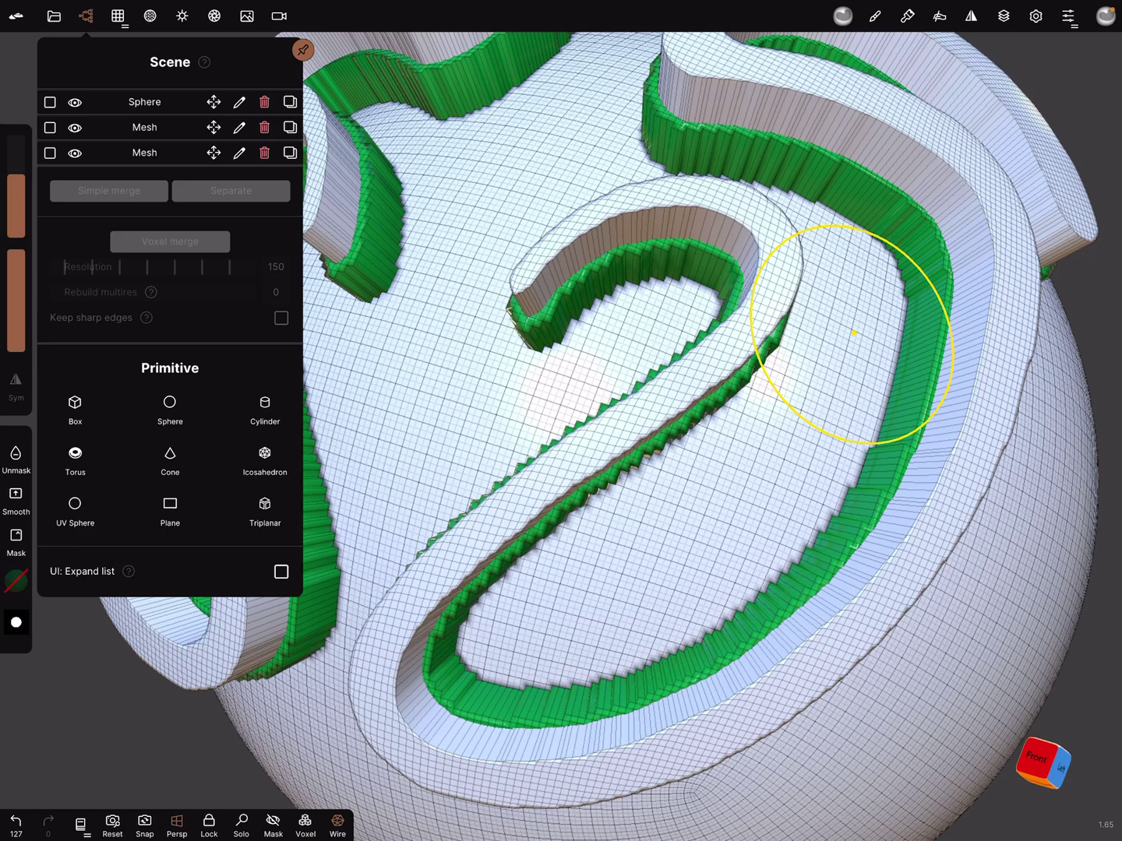
Compare the smooth and jagged shell meshes by toggling their visibility, leaving the jagged one hidden
{"action": "left_click", "coordinate": [75, 127]}
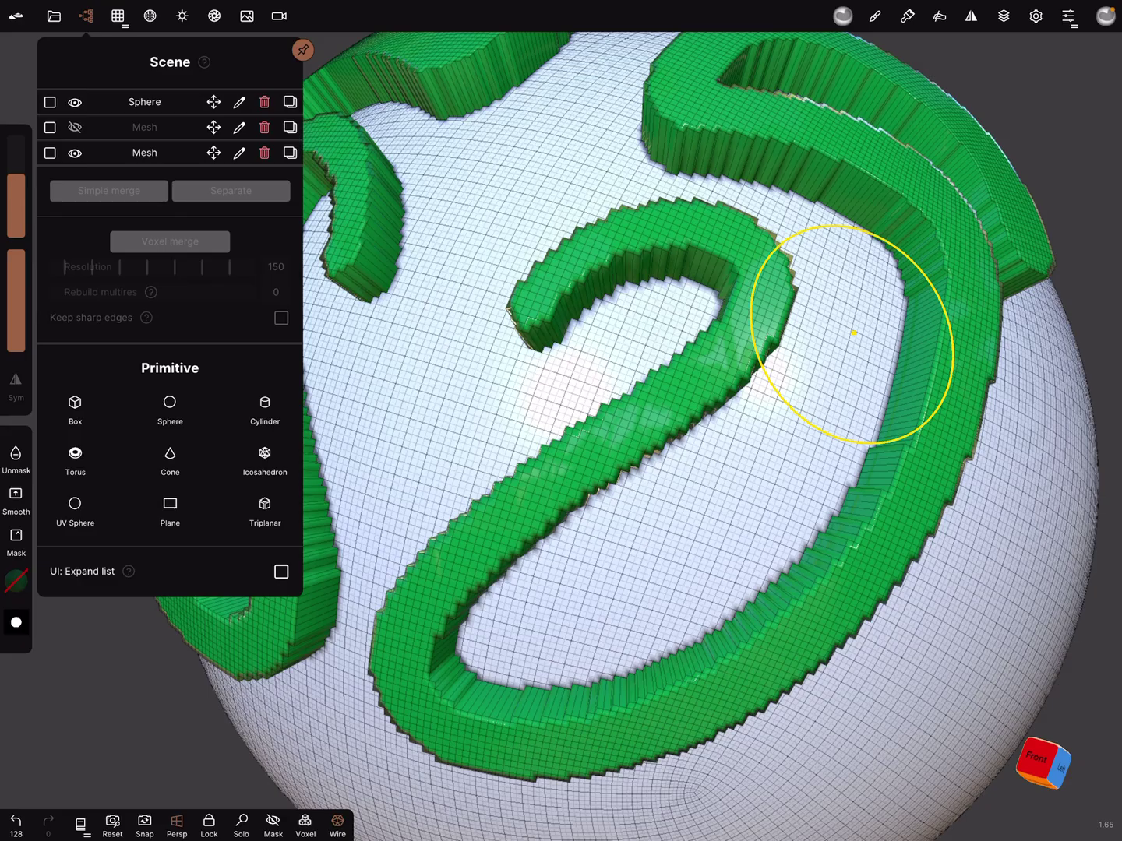
{"action": "left_click", "coordinate": [75, 127]}
{"action": "left_click", "coordinate": [74, 153]}
{"action": "mouse_move", "coordinate": [853, 332]}
{"action": "middle_mouse_down"}
{"action": "mouse_move", "coordinate": [761, 479]}
{"action": "mouse_move", "coordinate": [728, 433]}
{"action": "middle_mouse_up"}
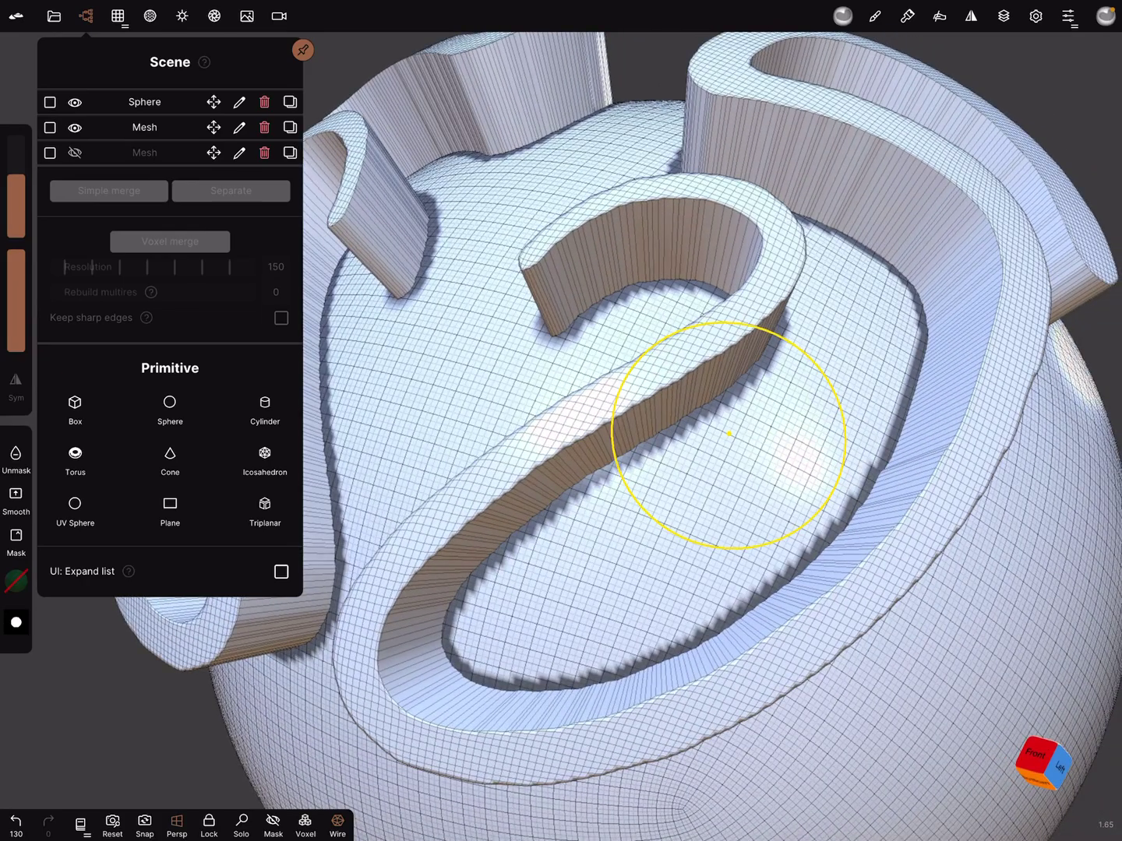
Delete both extracted shell meshes from the scene
{"action": "left_click", "coordinate": [264, 127]}
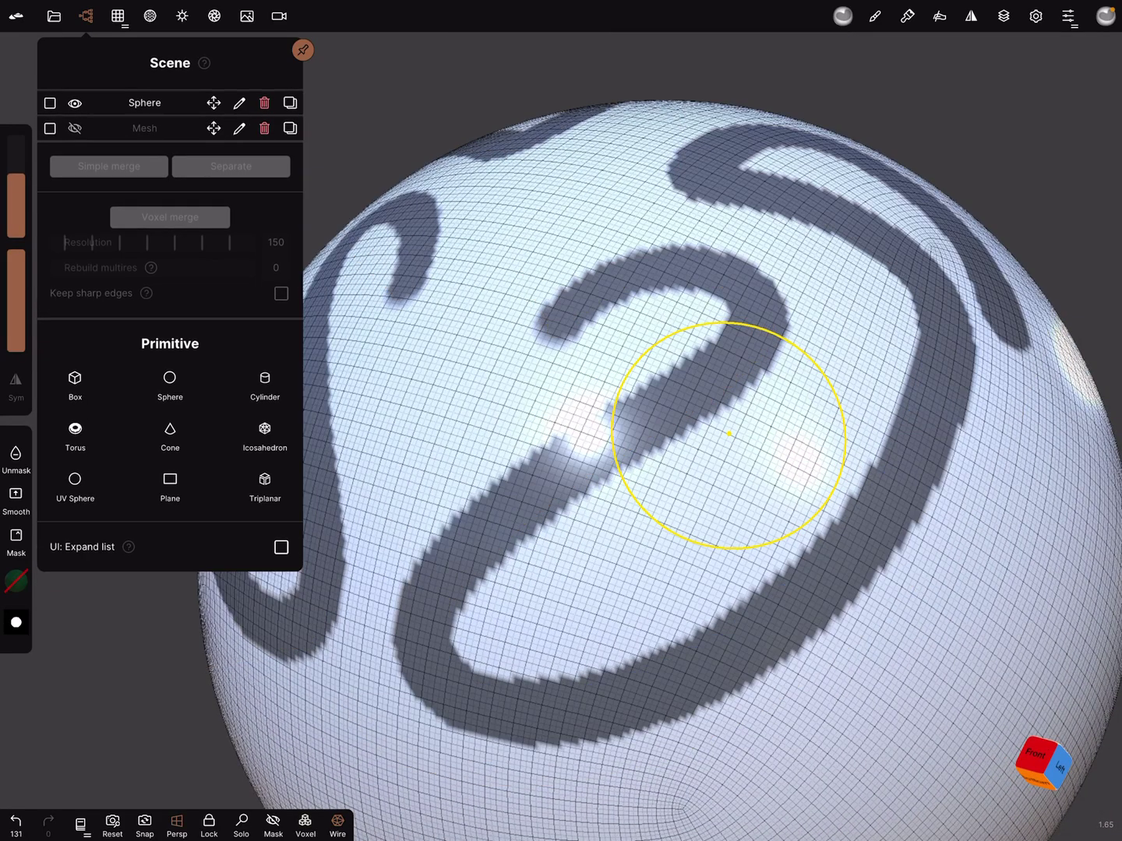
{"action": "left_click", "coordinate": [263, 127]}
{"action": "mouse_move", "coordinate": [729, 433]}
{"action": "middle_mouse_down"}
{"action": "mouse_move", "coordinate": [649, 451]}
{"action": "mouse_move", "coordinate": [722, 426]}
{"action": "mouse_move", "coordinate": [667, 448]}
{"action": "middle_mouse_up"}
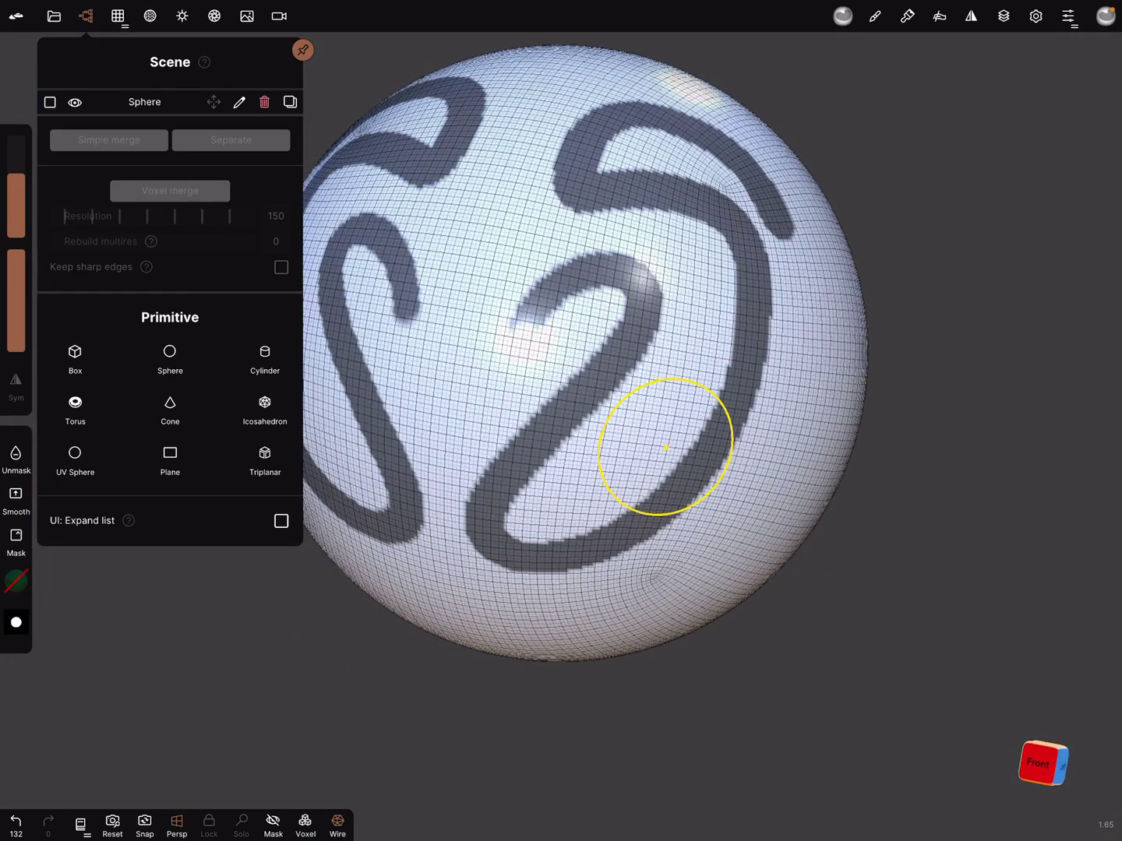
Select the sphere and clear its whole mask with the Mask tool's Clear option
{"action": "left_click", "coordinate": [634, 350]}
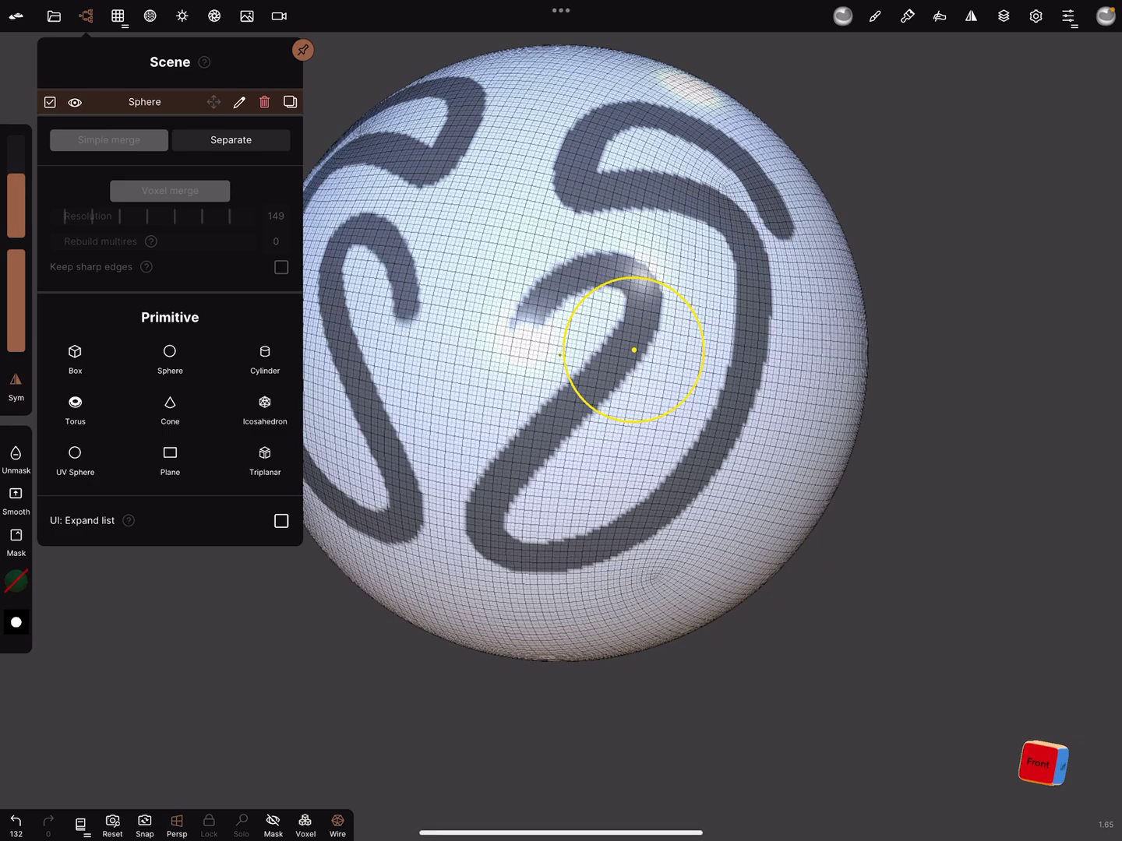
{"action": "left_click", "coordinate": [1106, 15]}
{"action": "left_click", "coordinate": [842, 17]}
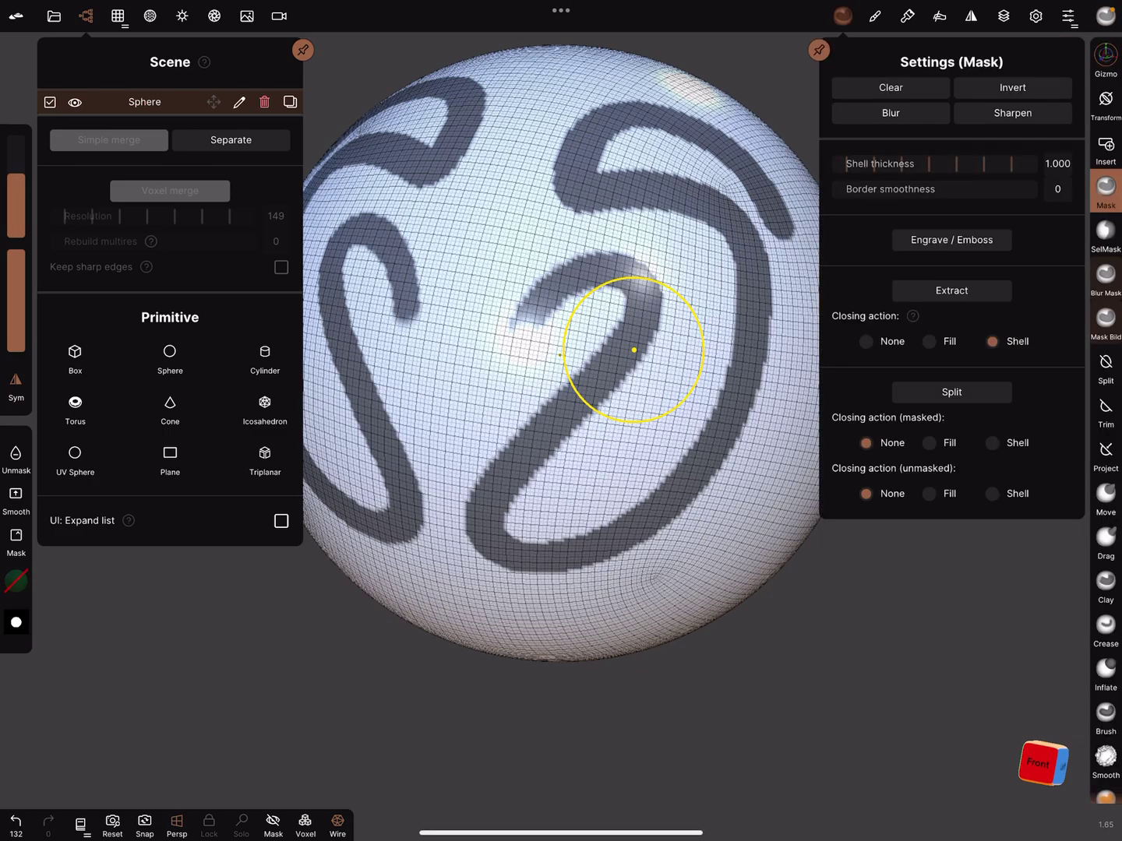
{"action": "left_click", "coordinate": [890, 88]}
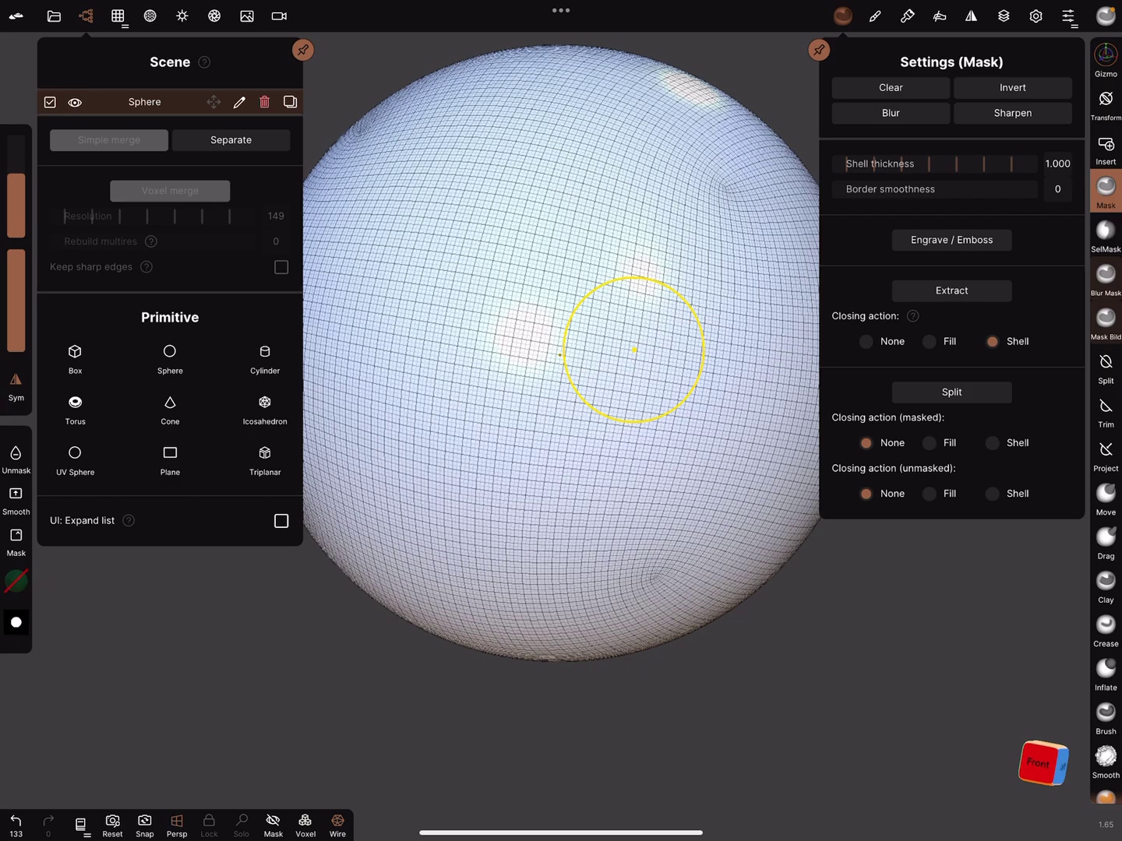
{"action": "left_click", "coordinate": [842, 16]}
{"action": "left_click", "coordinate": [1105, 15]}
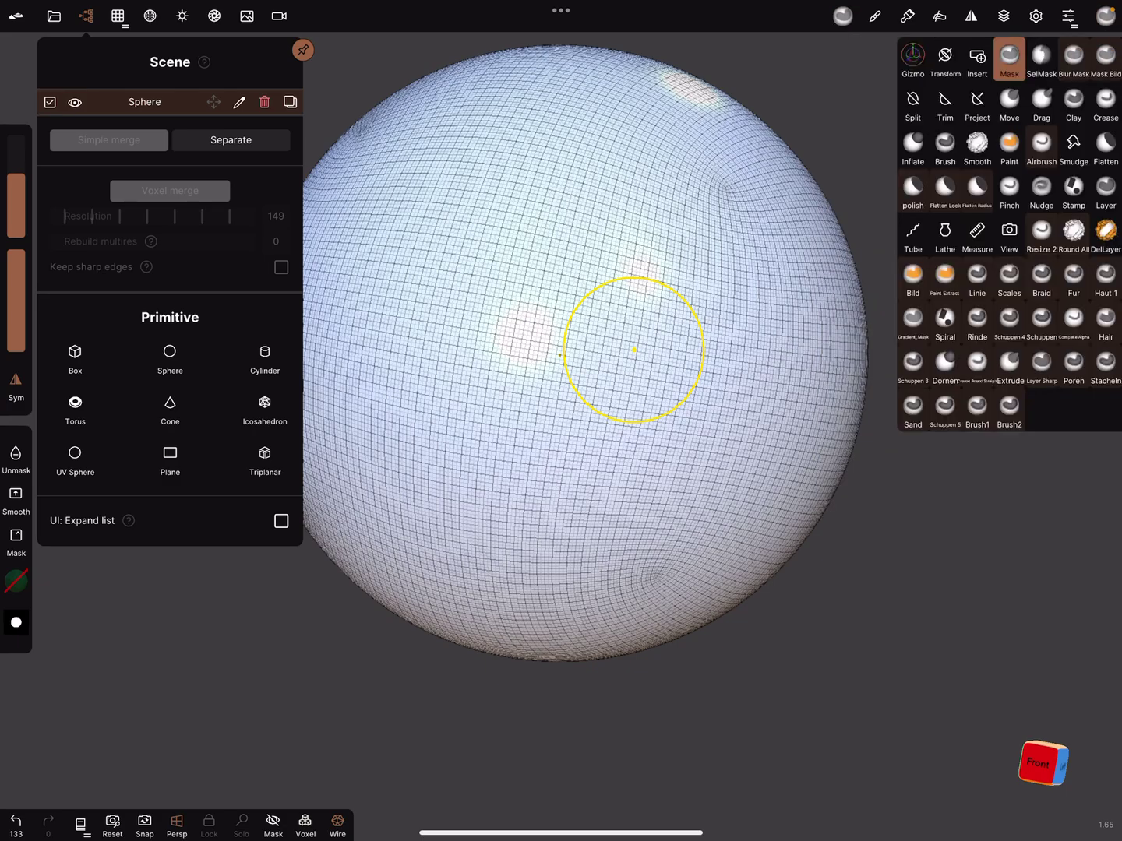
{"action": "left_click", "coordinate": [634, 350]}
{"action": "scroll", "coordinate": [618, 491], "scroll_direction": "down", "scroll_amount": 5}
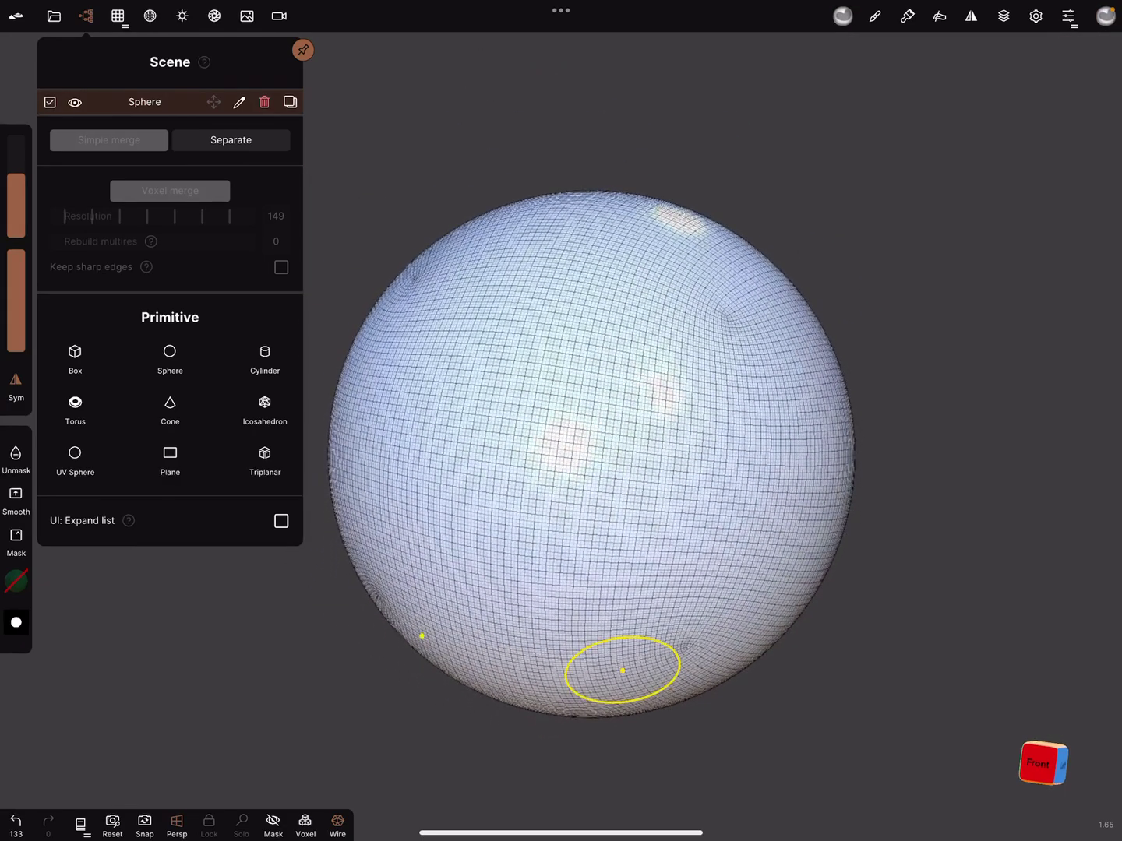
{"action": "left_click", "coordinate": [875, 15]}
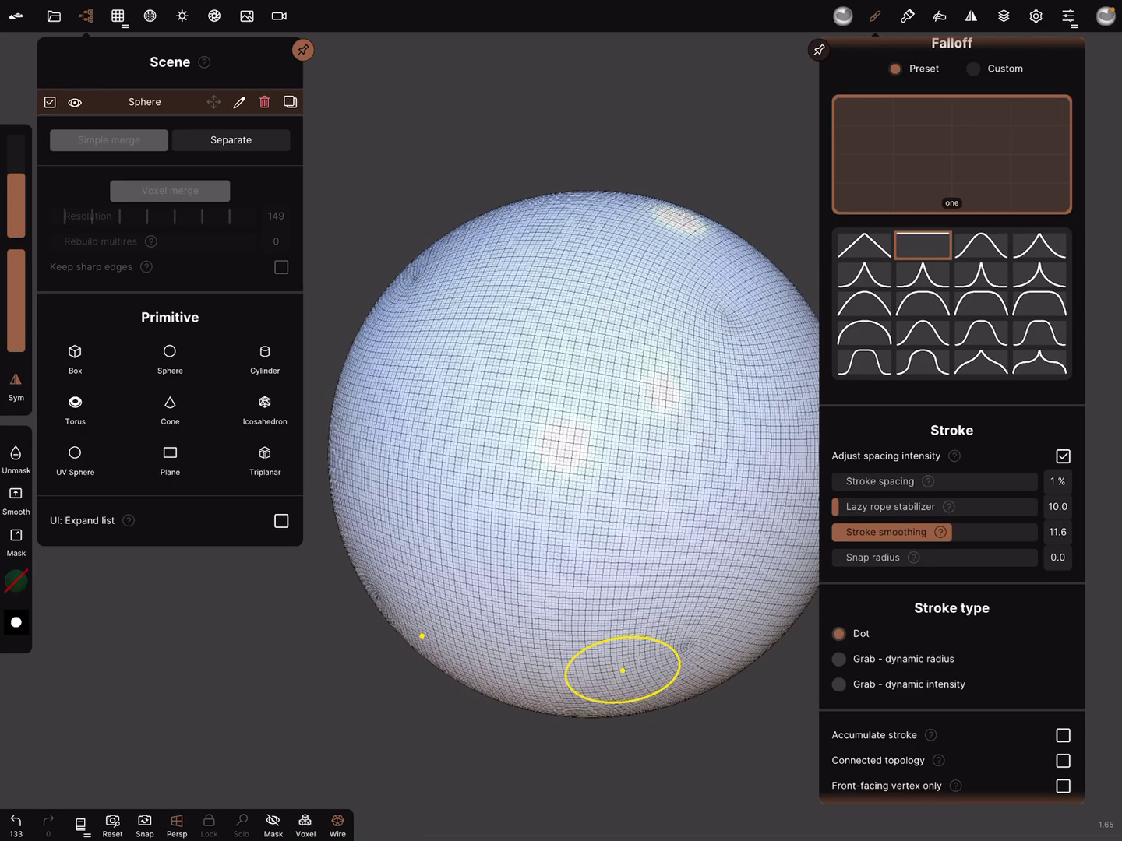
{"action": "scroll", "coordinate": [951, 419], "scroll_direction": "up", "scroll_amount": 10}
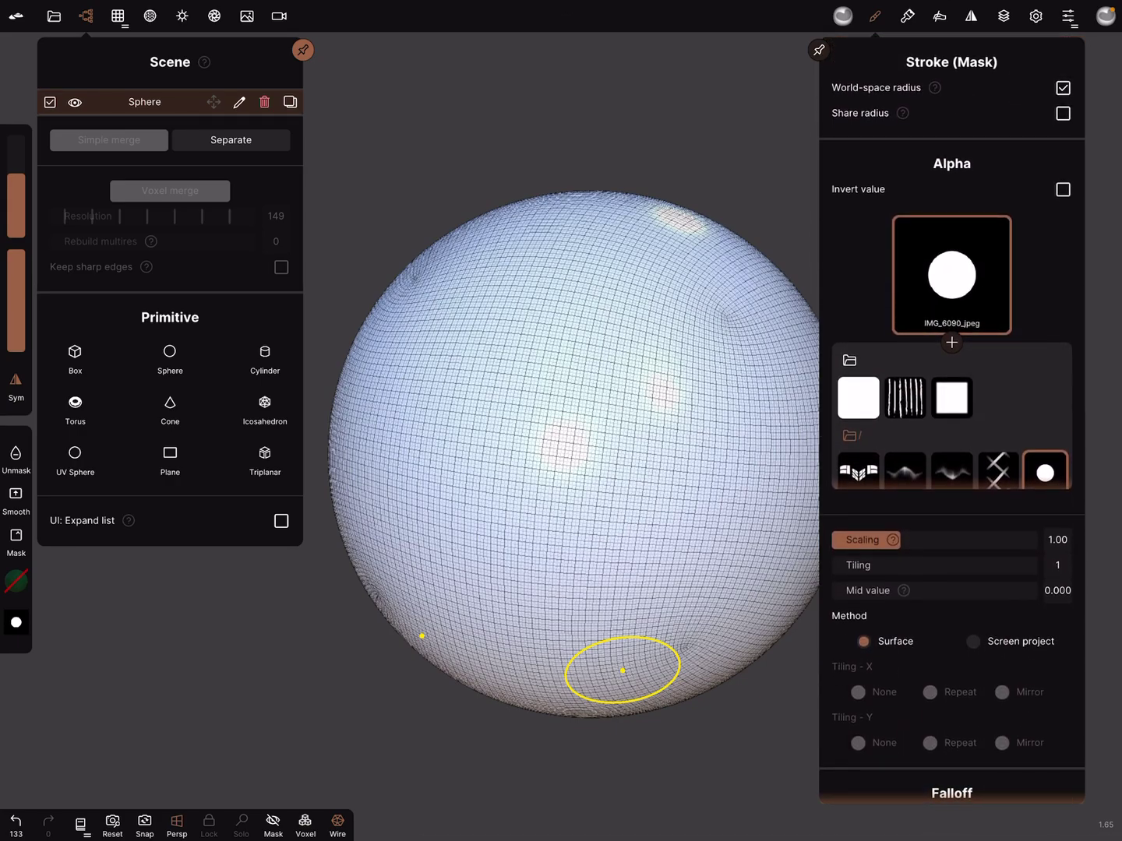
{"action": "left_click", "coordinate": [858, 398]}
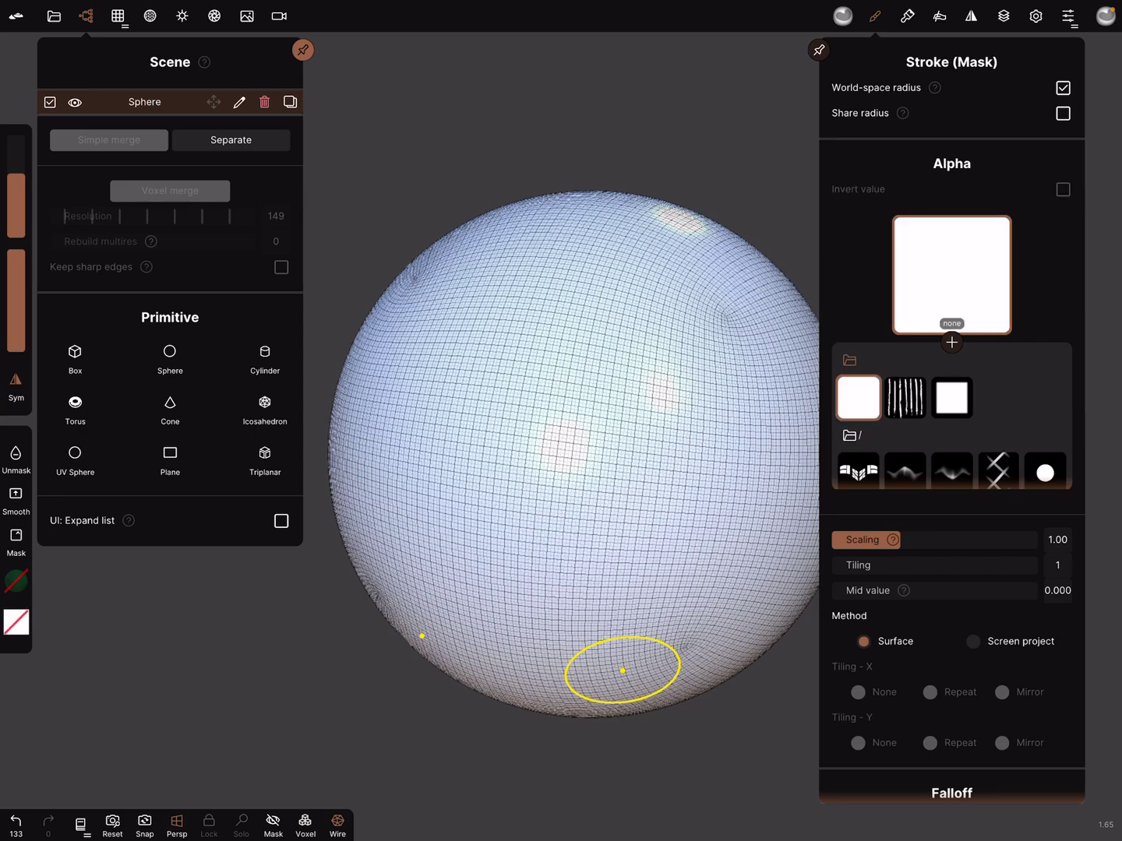
{"action": "left_click", "coordinate": [1044, 472]}
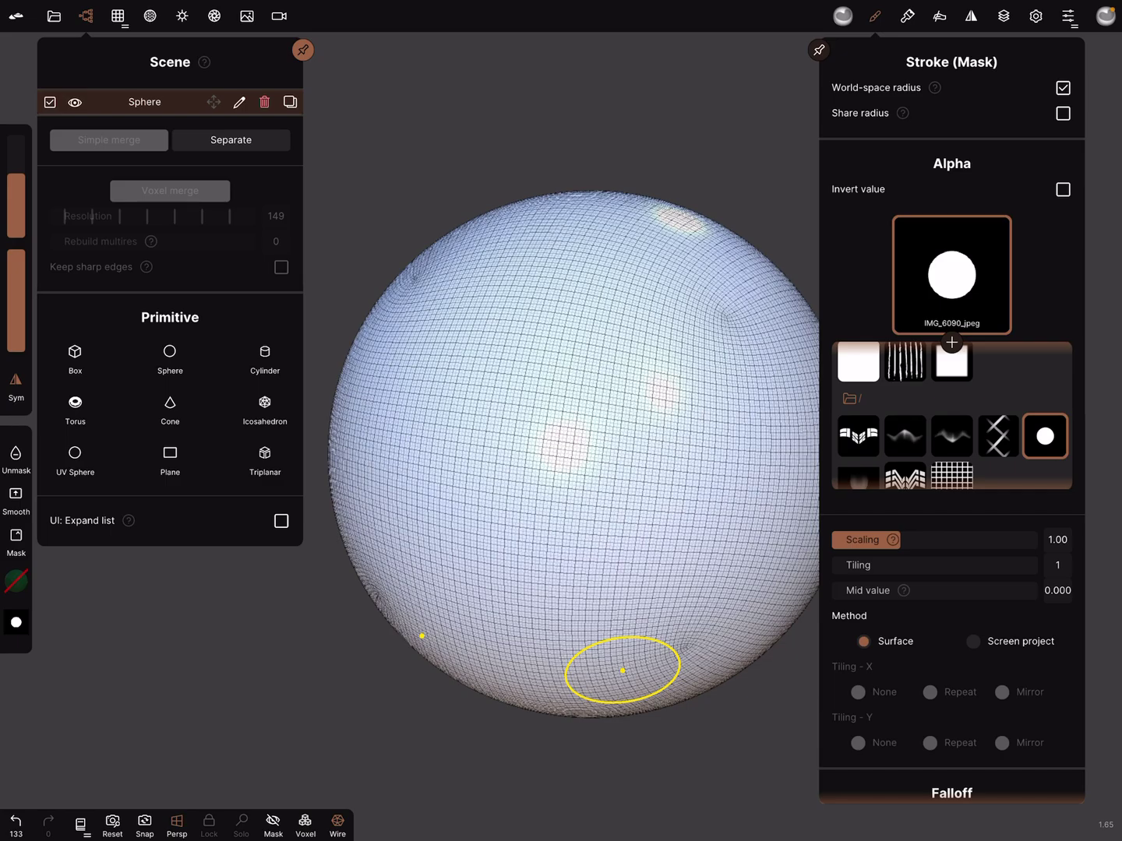
{"action": "left_click_drag", "start_coordinate": [675, 327], "coordinate": [588, 600]}
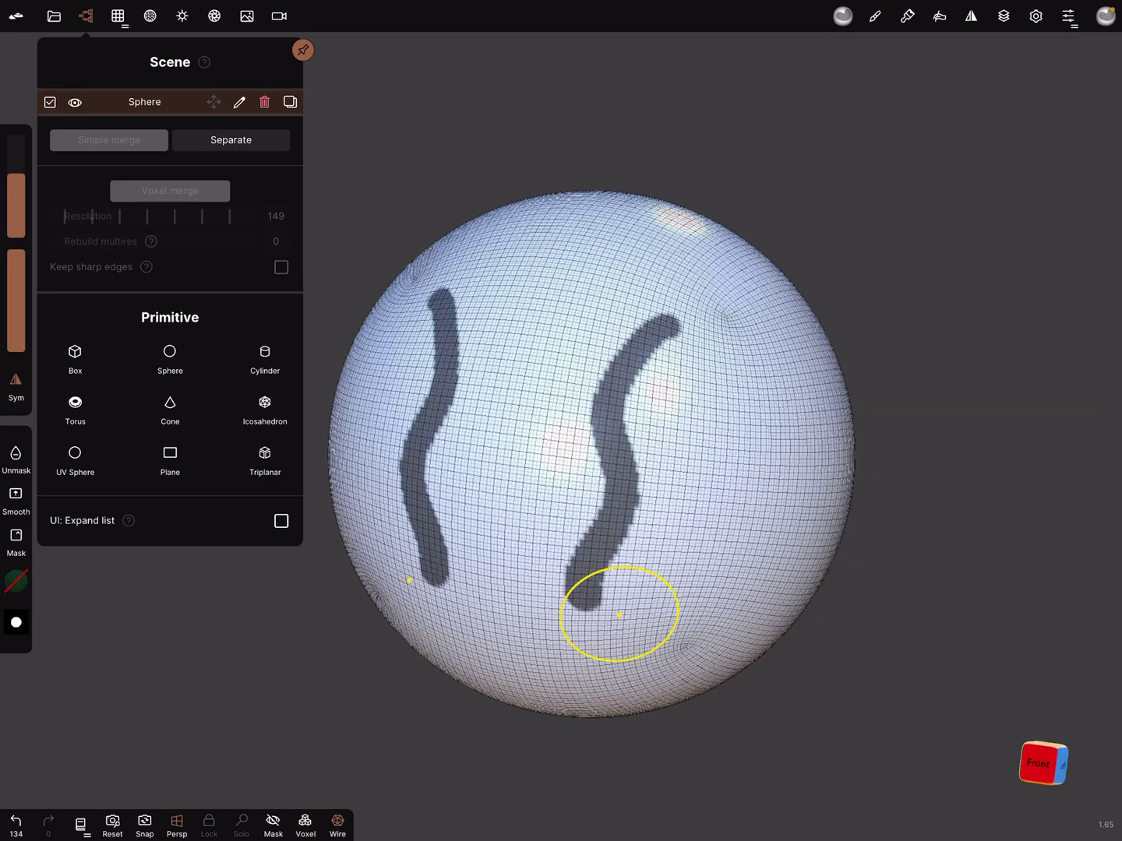
{"action": "middle_click_drag", "start_coordinate": [619, 613], "coordinate": [762, 470]}
{"action": "scroll", "coordinate": [762, 471], "scroll_direction": "up", "scroll_amount": 3}
{"action": "scroll", "coordinate": [739, 447], "scroll_direction": "down", "scroll_amount": 2}
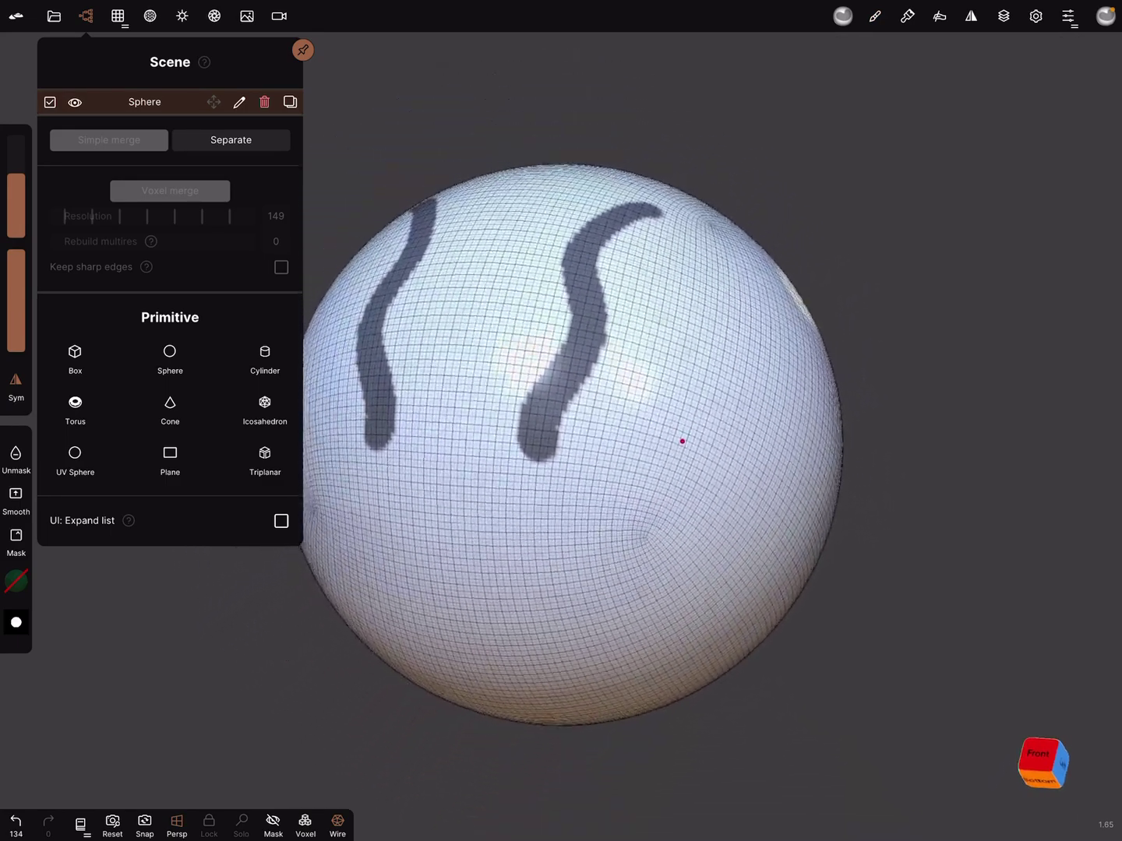
{"action": "scroll", "coordinate": [685, 438], "scroll_direction": "down", "scroll_amount": 2}
{"action": "left_click", "coordinate": [875, 16]}
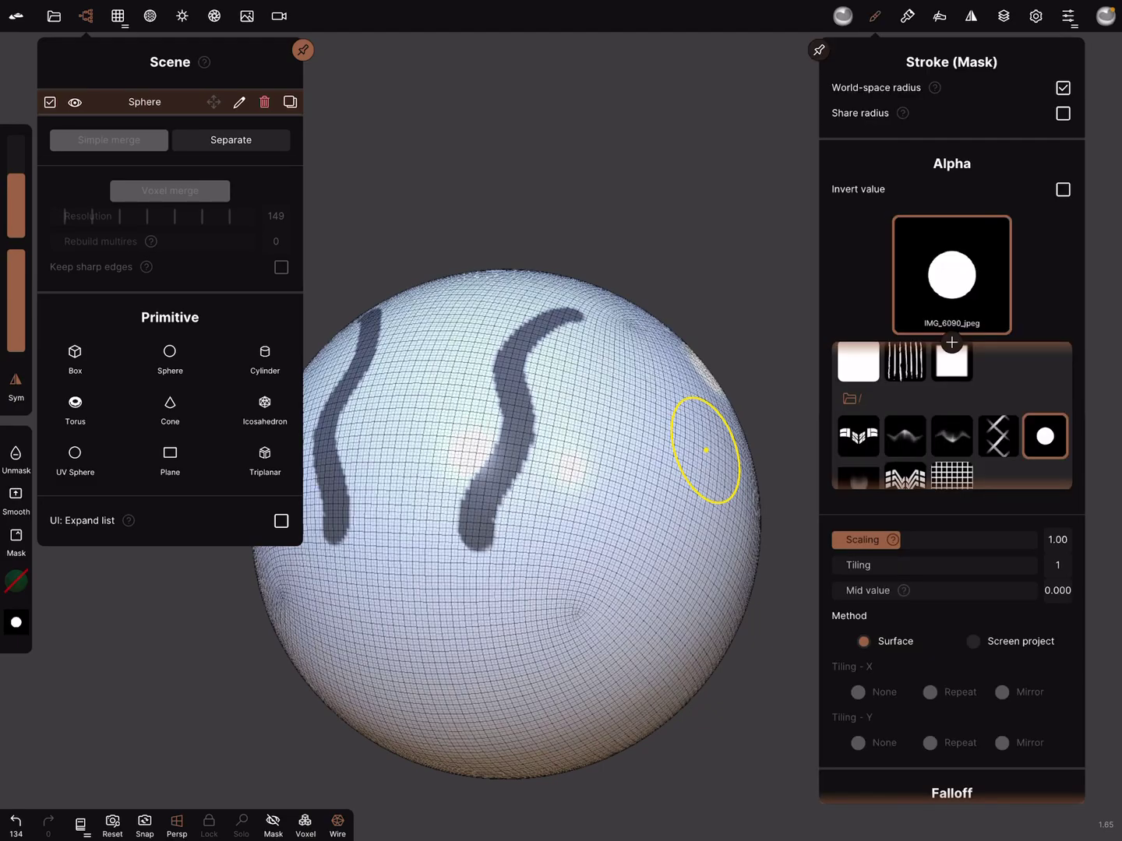
{"action": "scroll", "coordinate": [952, 438], "scroll_direction": "down", "scroll_amount": 3}
{"action": "scroll", "coordinate": [952, 438], "scroll_direction": "down", "scroll_amount": 5}
{"action": "scroll", "coordinate": [952, 438], "scroll_direction": "down", "scroll_amount": 3}
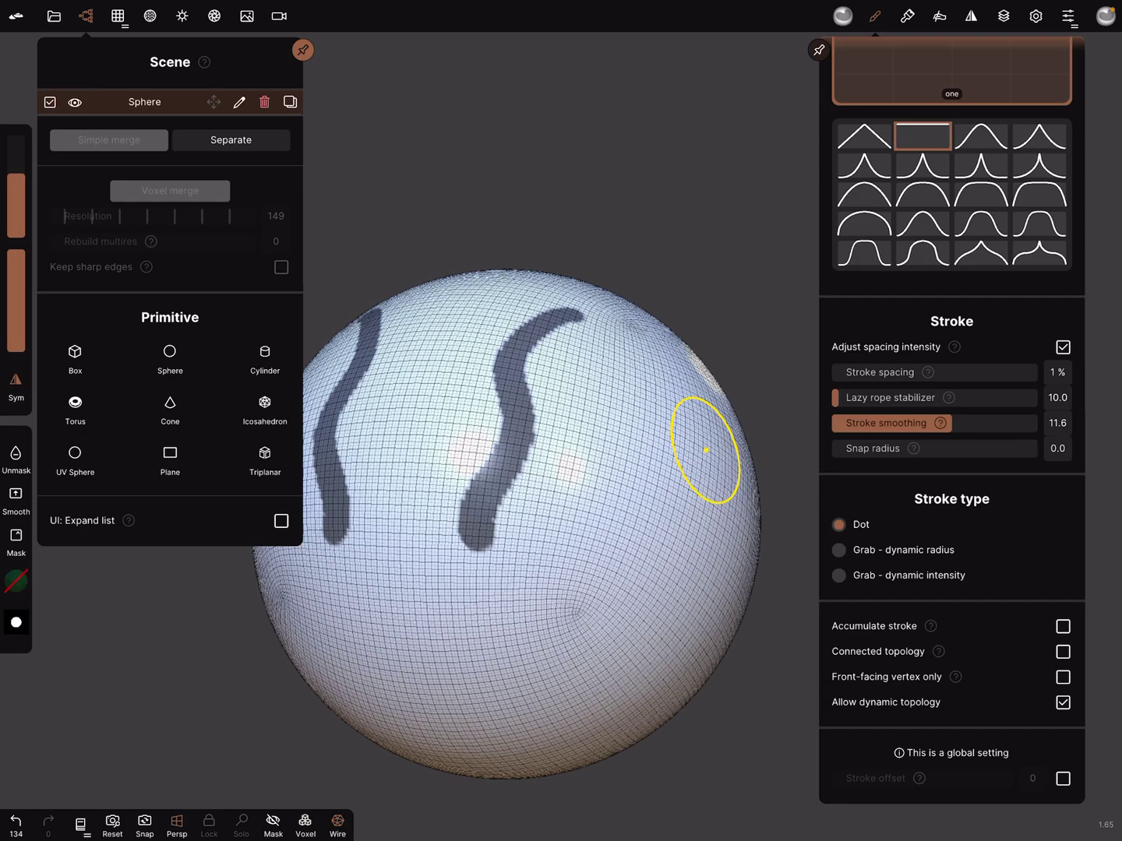
{"action": "left_click", "coordinate": [875, 16]}
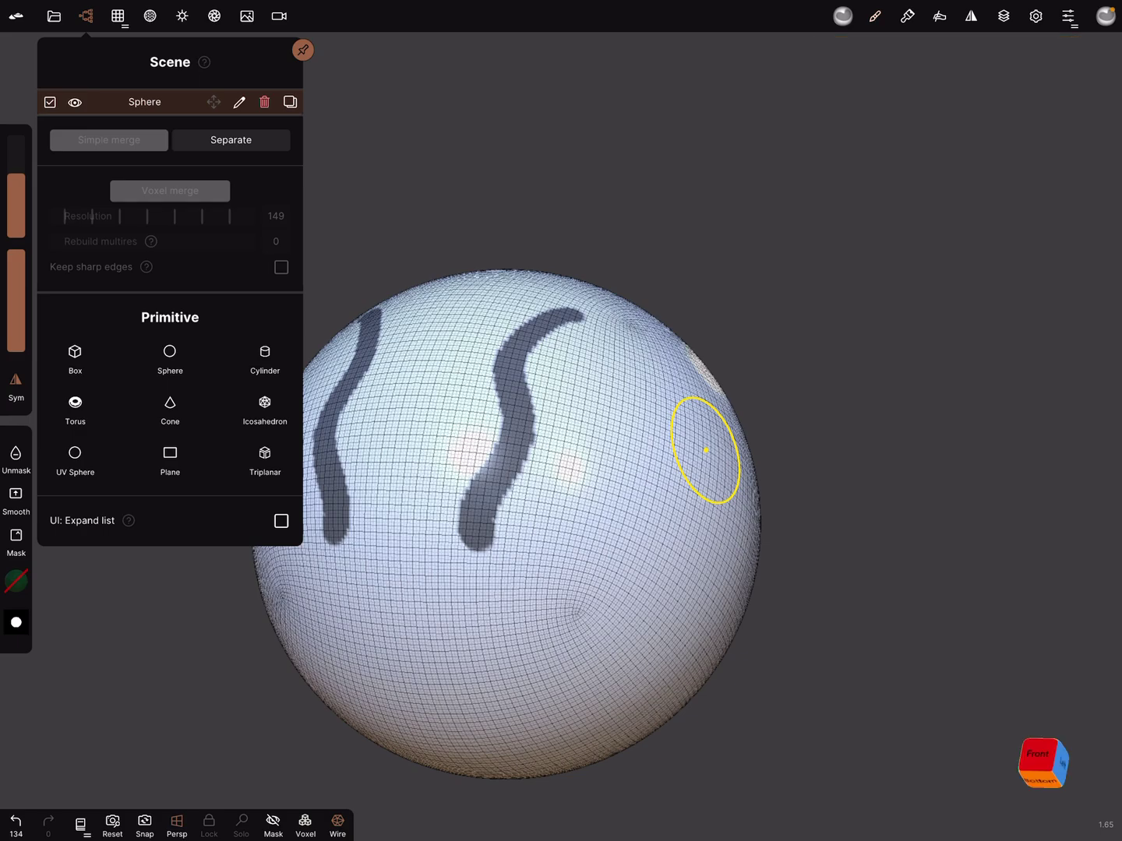
{"action": "right_click_drag", "start_coordinate": [706, 451], "coordinate": [806, 520]}
{"action": "key", "text": "ctrl+z"}
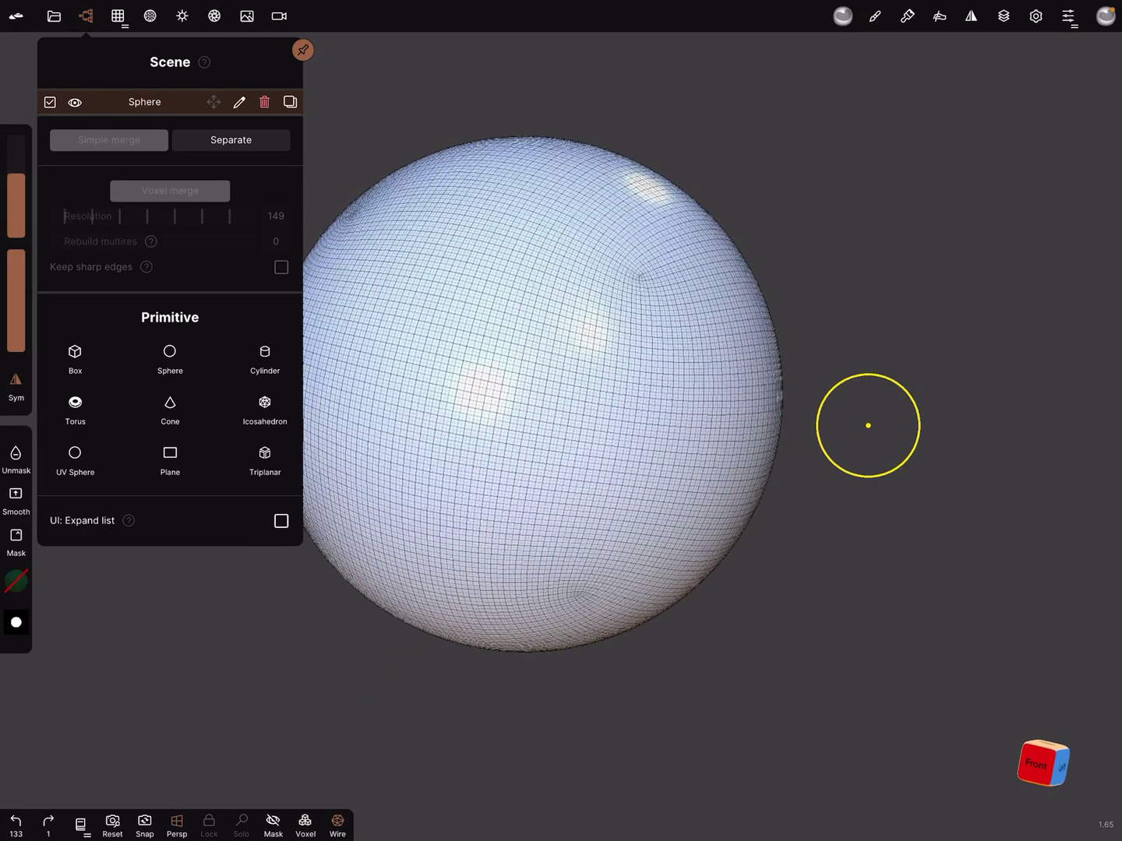
From the front view, paint a mirrored curving mask stroke and open the Mask settings
{"action": "left_click", "coordinate": [1042, 763]}
{"action": "mouse_move", "coordinate": [482, 399]}
{"action": "left_mouse_down"}
{"action": "mouse_move", "coordinate": [568, 308]}
{"action": "mouse_move", "coordinate": [459, 613]}
{"action": "mouse_move", "coordinate": [589, 600]}
{"action": "mouse_move", "coordinate": [653, 426]}
{"action": "mouse_move", "coordinate": [566, 263]}
{"action": "mouse_move", "coordinate": [437, 268]}
{"action": "mouse_move", "coordinate": [443, 195]}
{"action": "left_mouse_up"}
{"action": "right_click_drag", "start_coordinate": [443, 196], "coordinate": [817, 540]}
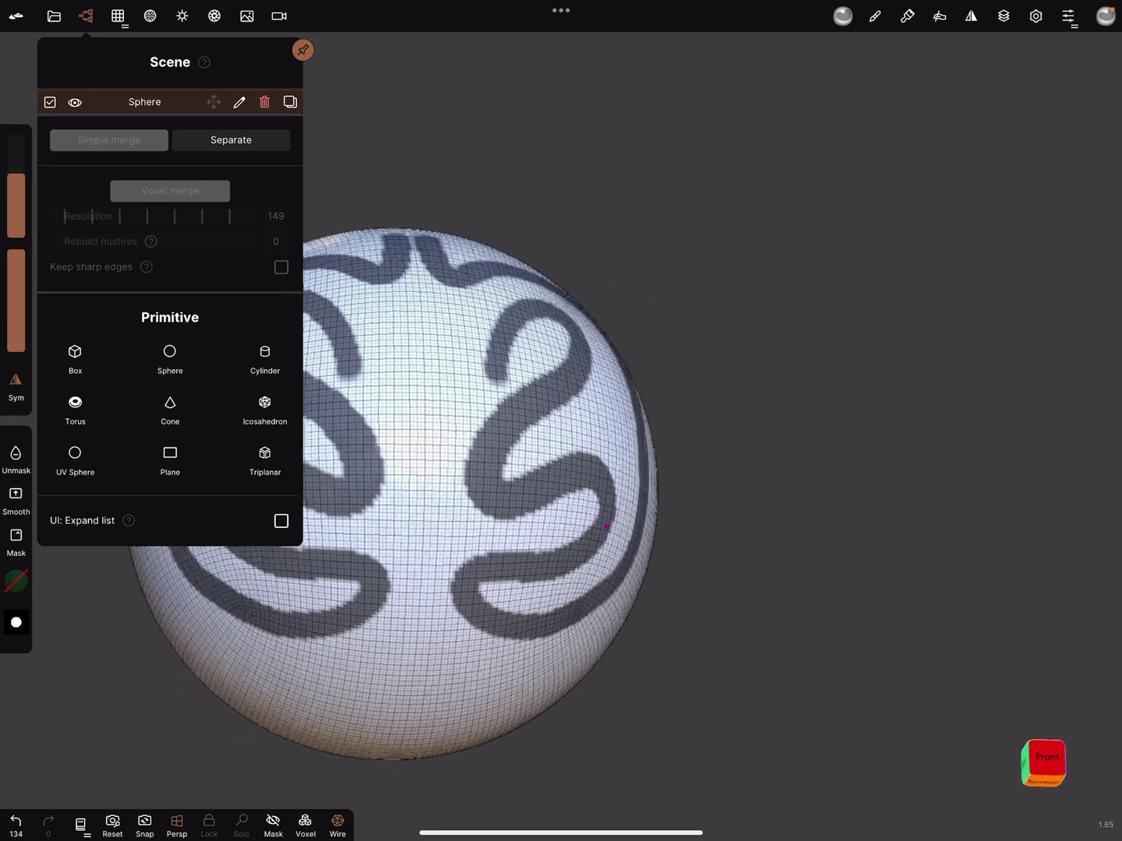
{"action": "scroll", "coordinate": [765, 439], "scroll_direction": "up", "scroll_amount": 3}
{"action": "scroll", "coordinate": [765, 439], "scroll_direction": "down", "scroll_amount": 2}
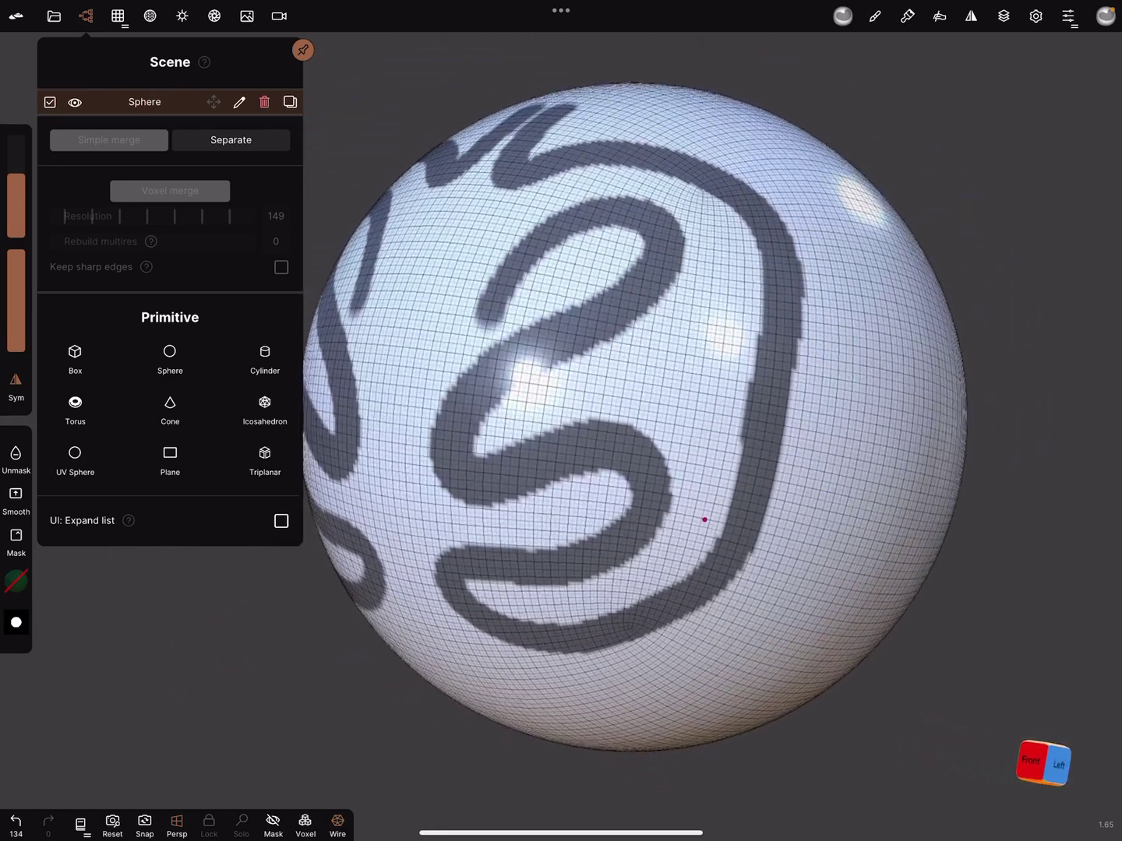
{"action": "left_click", "coordinate": [1105, 16]}
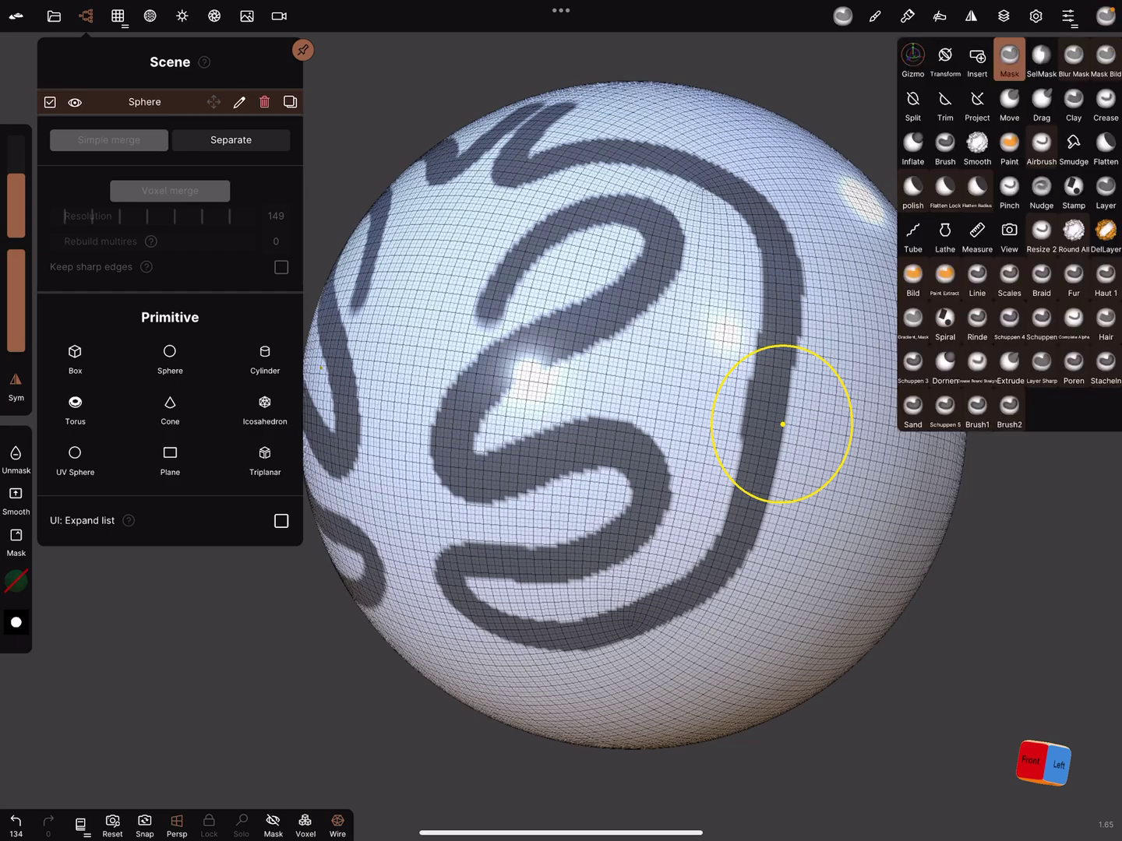
{"action": "left_click", "coordinate": [1009, 57]}
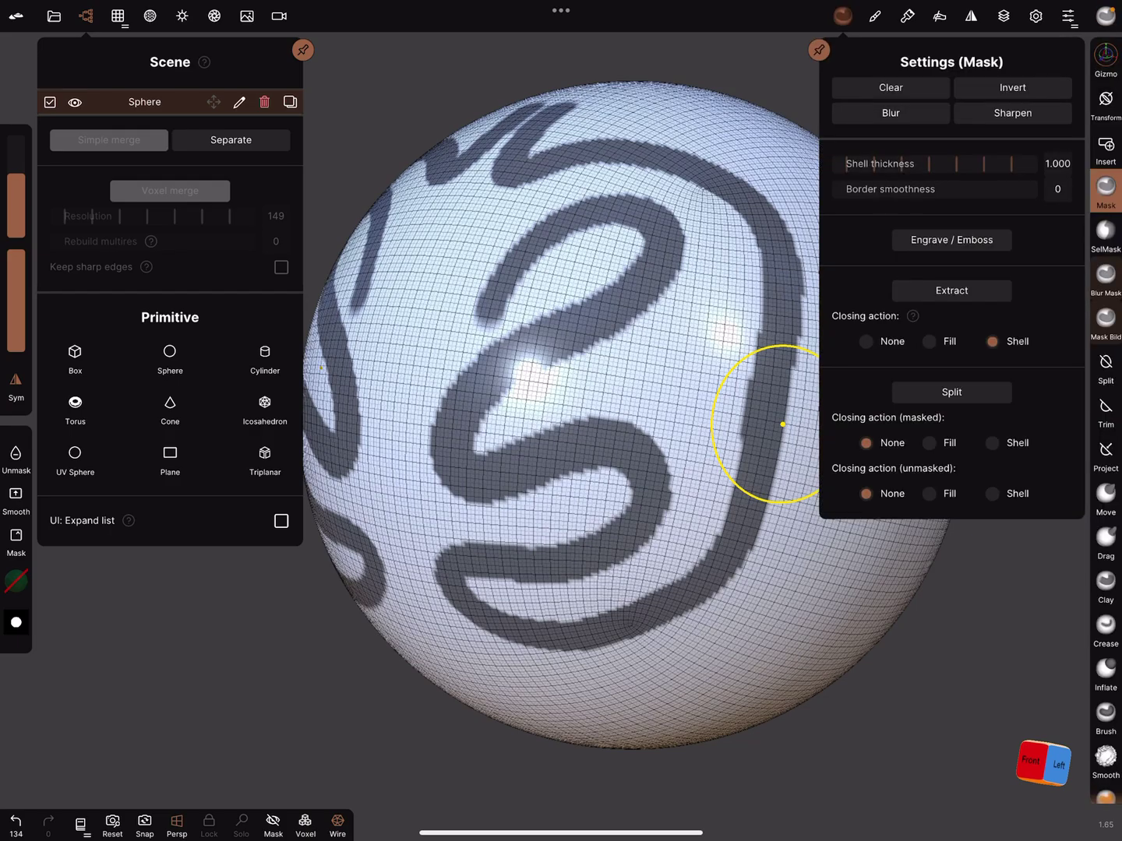
Extract the swirl mask as a shell with thickness 1.000
{"action": "left_click", "coordinate": [1058, 163]}
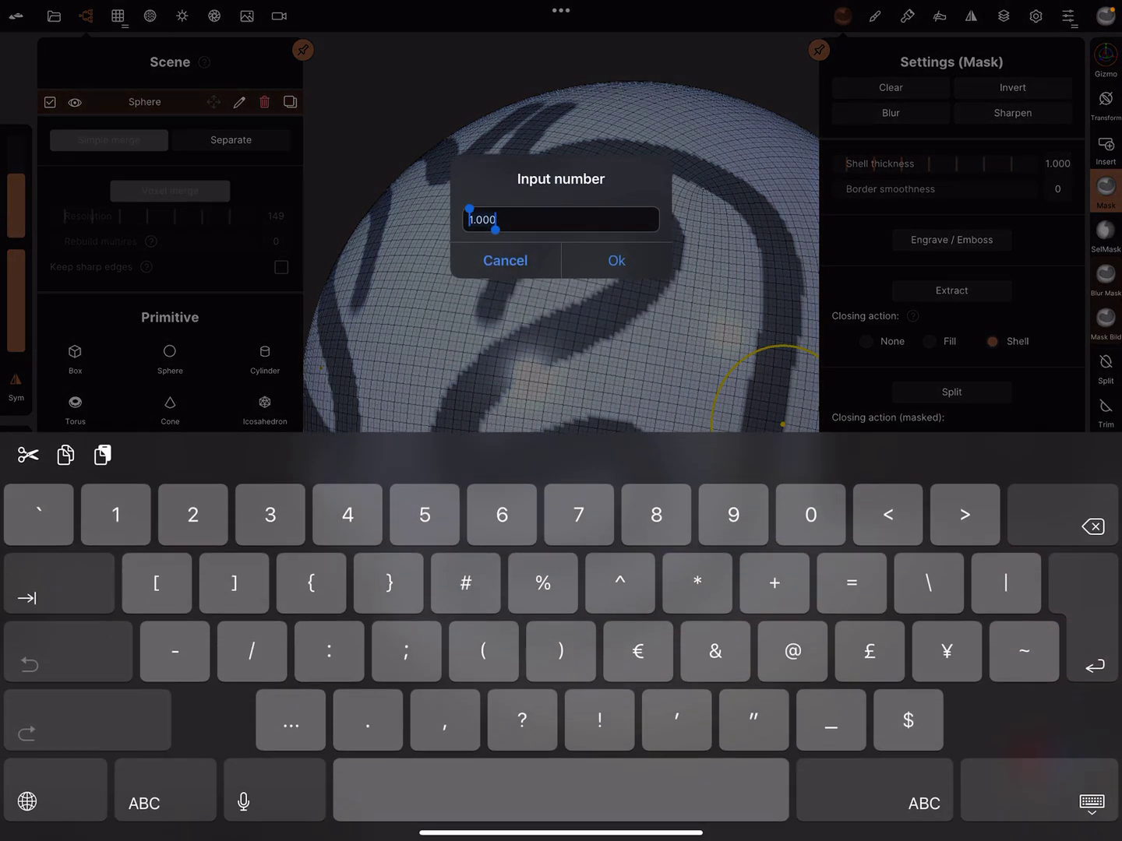
{"action": "left_click", "coordinate": [616, 261]}
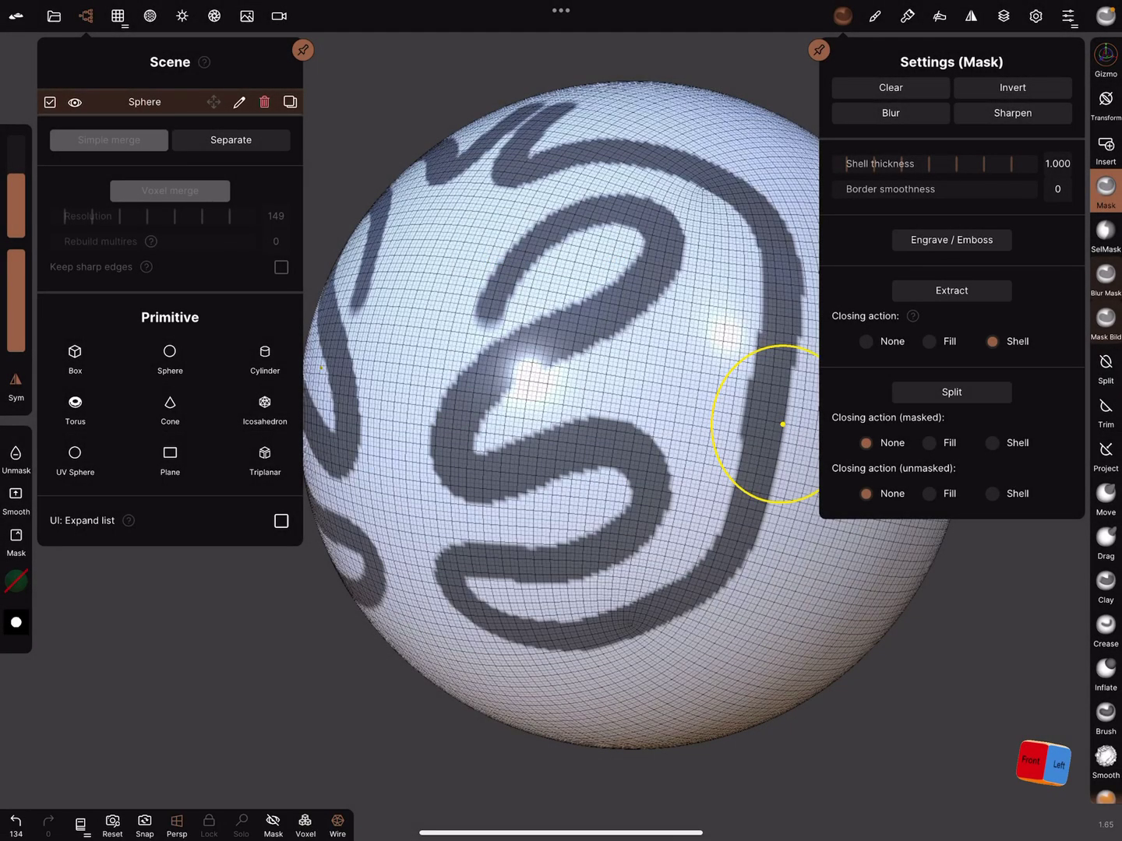
{"action": "left_click", "coordinate": [951, 291]}
Inspect the jagged shell walls from below and above, then undo the extraction
{"action": "left_click_drag", "start_coordinate": [658, 524], "coordinate": [666, 772]}
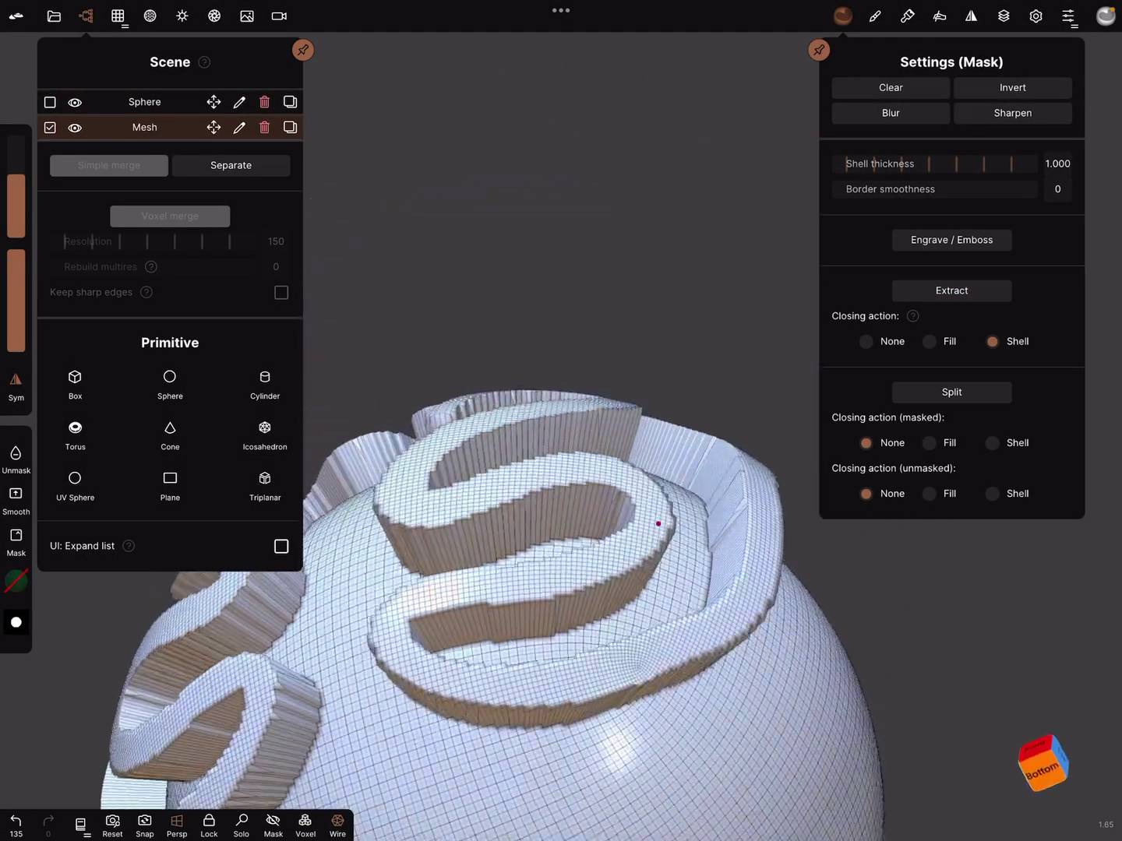
{"action": "left_click_drag", "start_coordinate": [657, 523], "coordinate": [649, 395]}
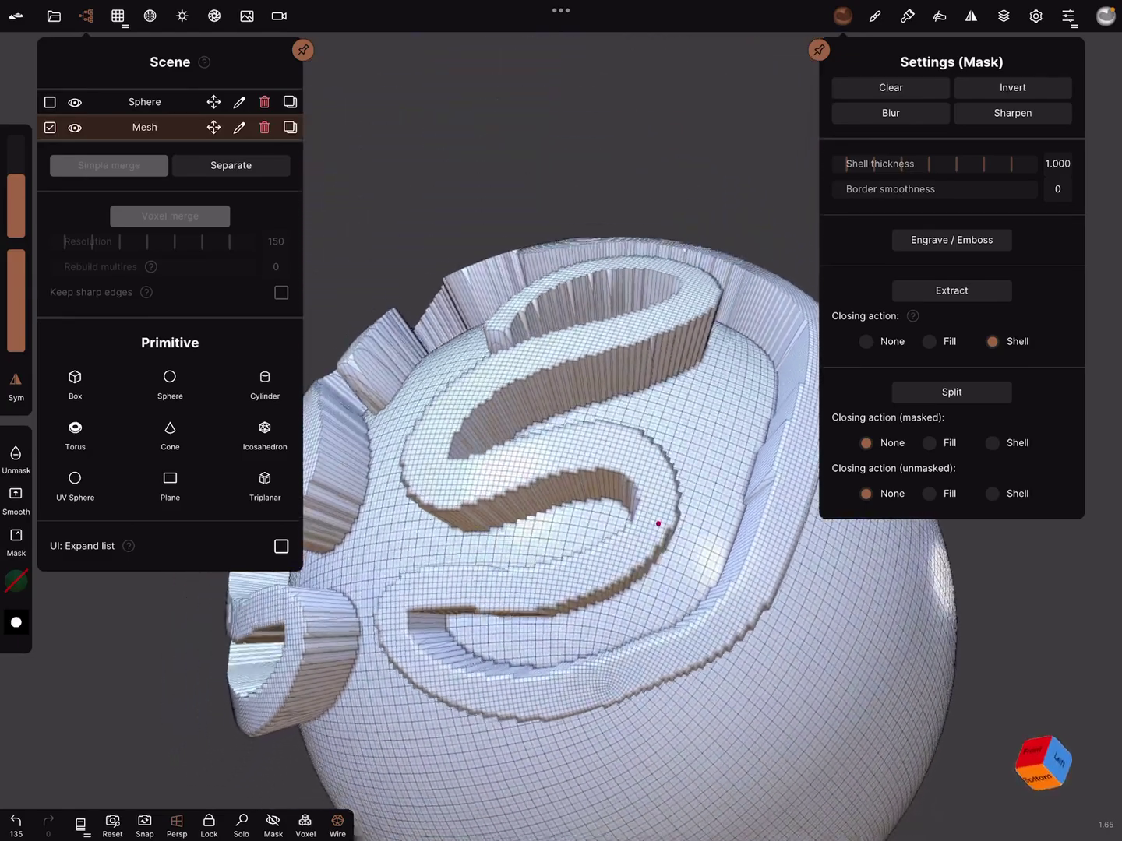
{"action": "left_click_drag", "start_coordinate": [658, 523], "coordinate": [653, 416]}
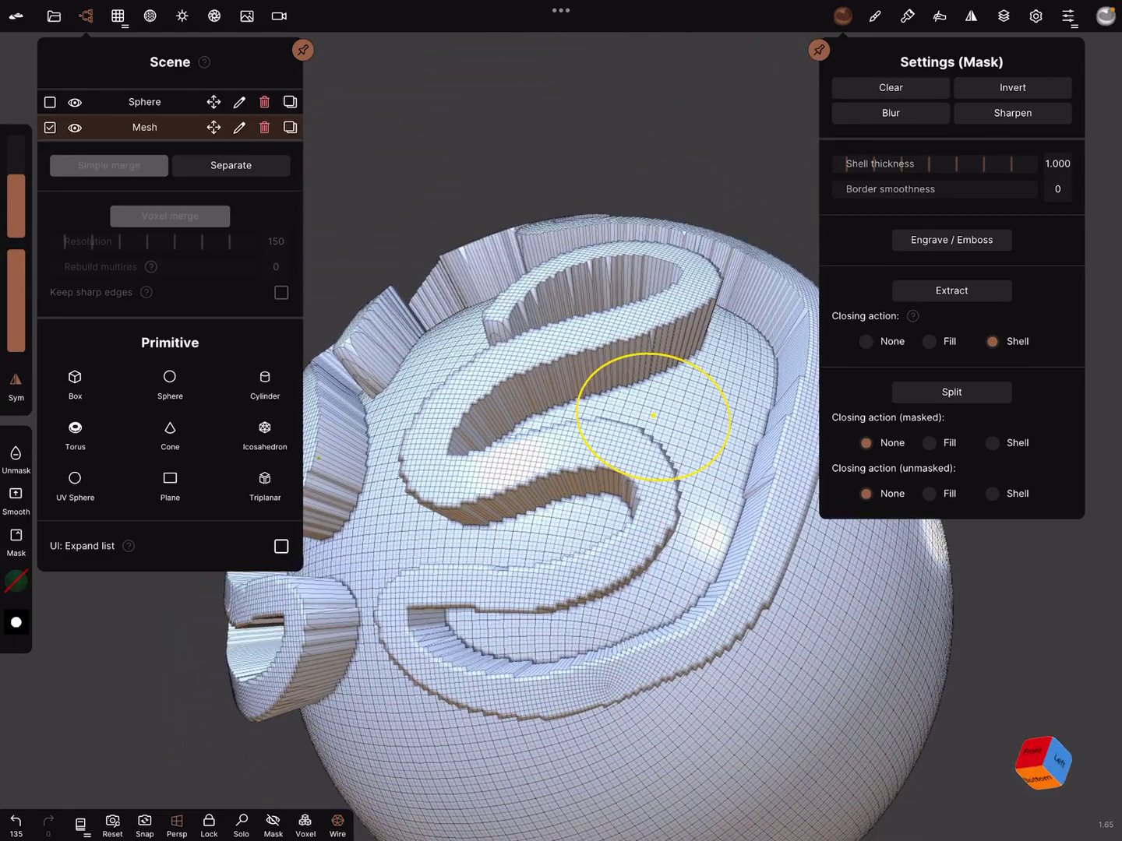
{"action": "key", "text": "ctrl+z"}
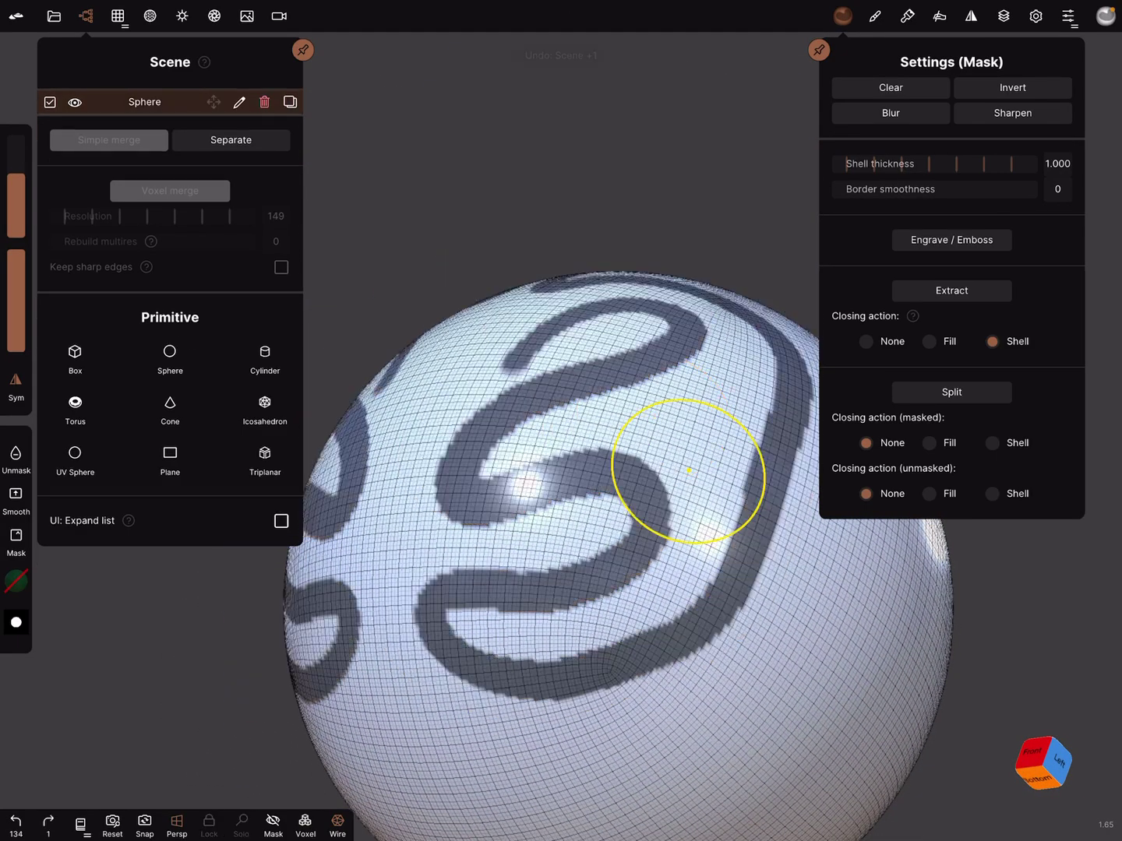
Extract the swirl mask as a zero-thickness strip mesh
{"action": "left_click", "coordinate": [1057, 163]}
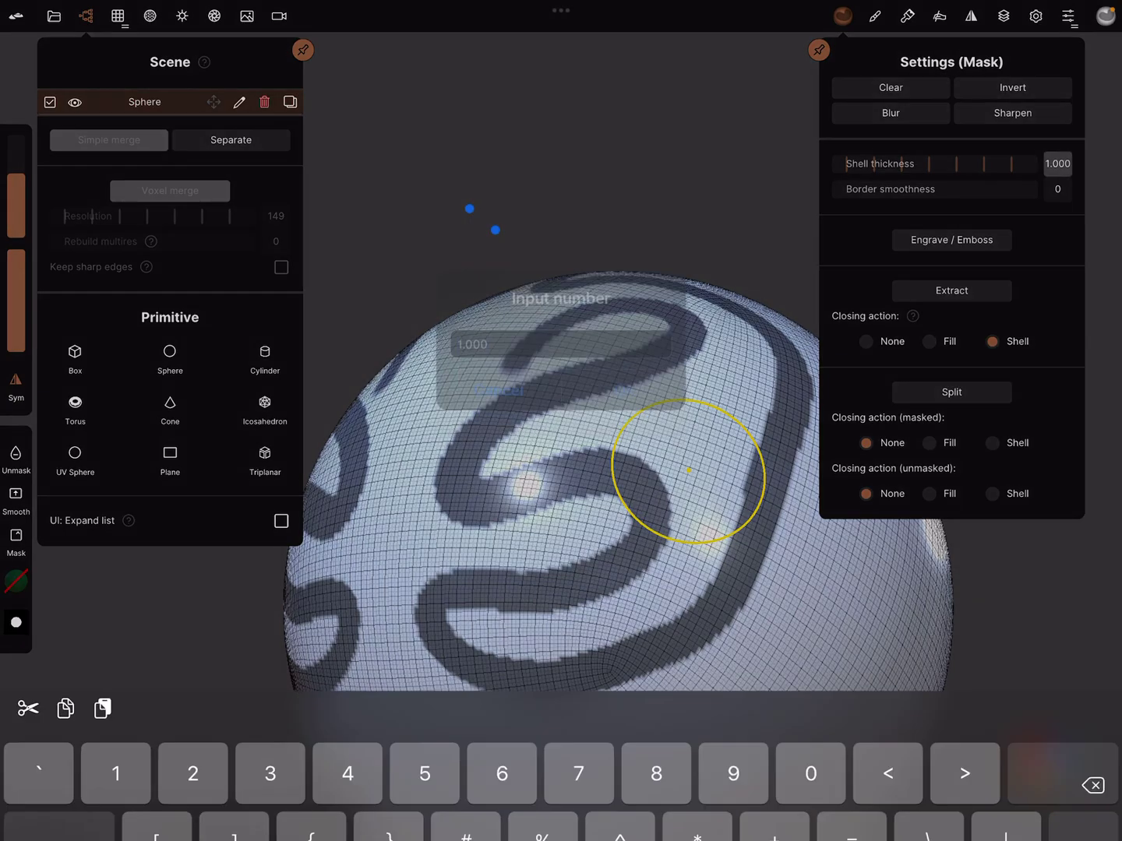
{"action": "type", "text": "0"}
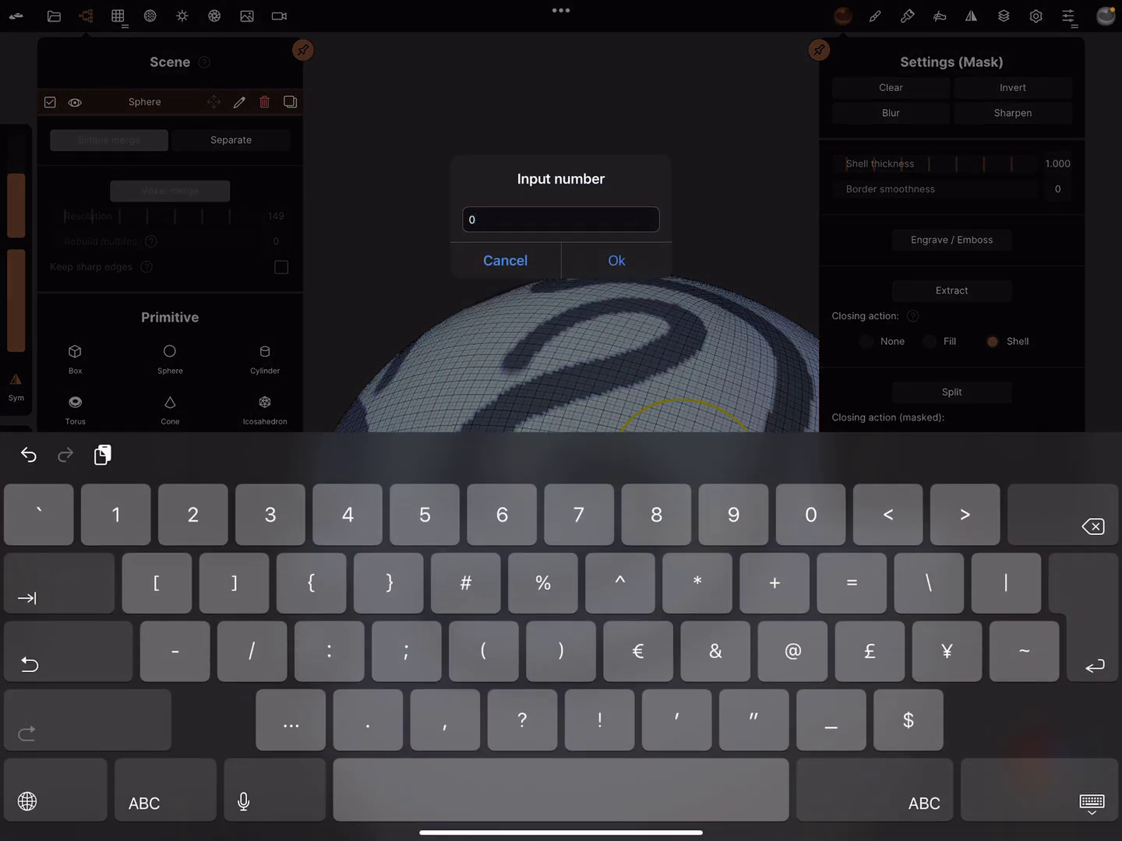
{"action": "key", "text": "Return"}
{"action": "left_click", "coordinate": [952, 291]}
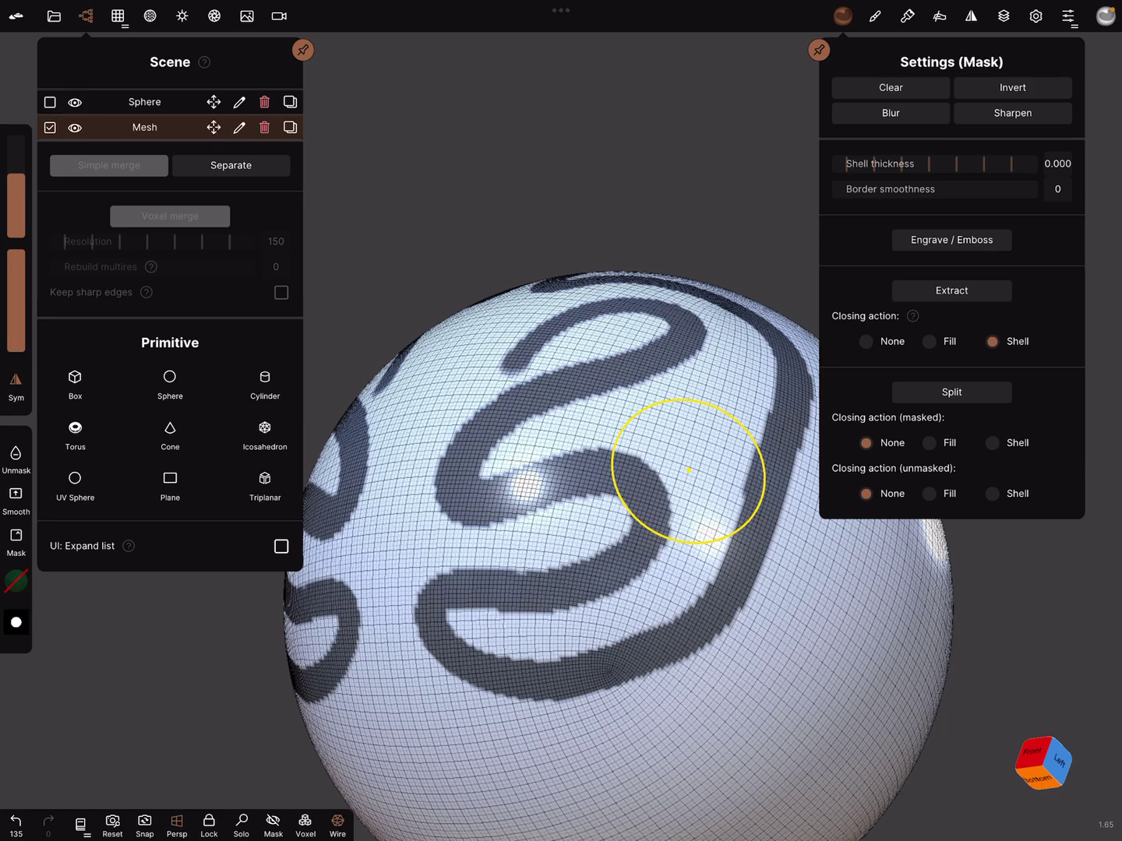
Solo the new strip mesh and orbit to face it
{"action": "left_click", "coordinate": [242, 824]}
{"action": "mouse_move", "coordinate": [690, 470]}
{"action": "left_mouse_down"}
{"action": "mouse_move", "coordinate": [636, 646]}
{"action": "mouse_move", "coordinate": [620, 534]}
{"action": "mouse_move", "coordinate": [652, 524]}
{"action": "left_mouse_up"}
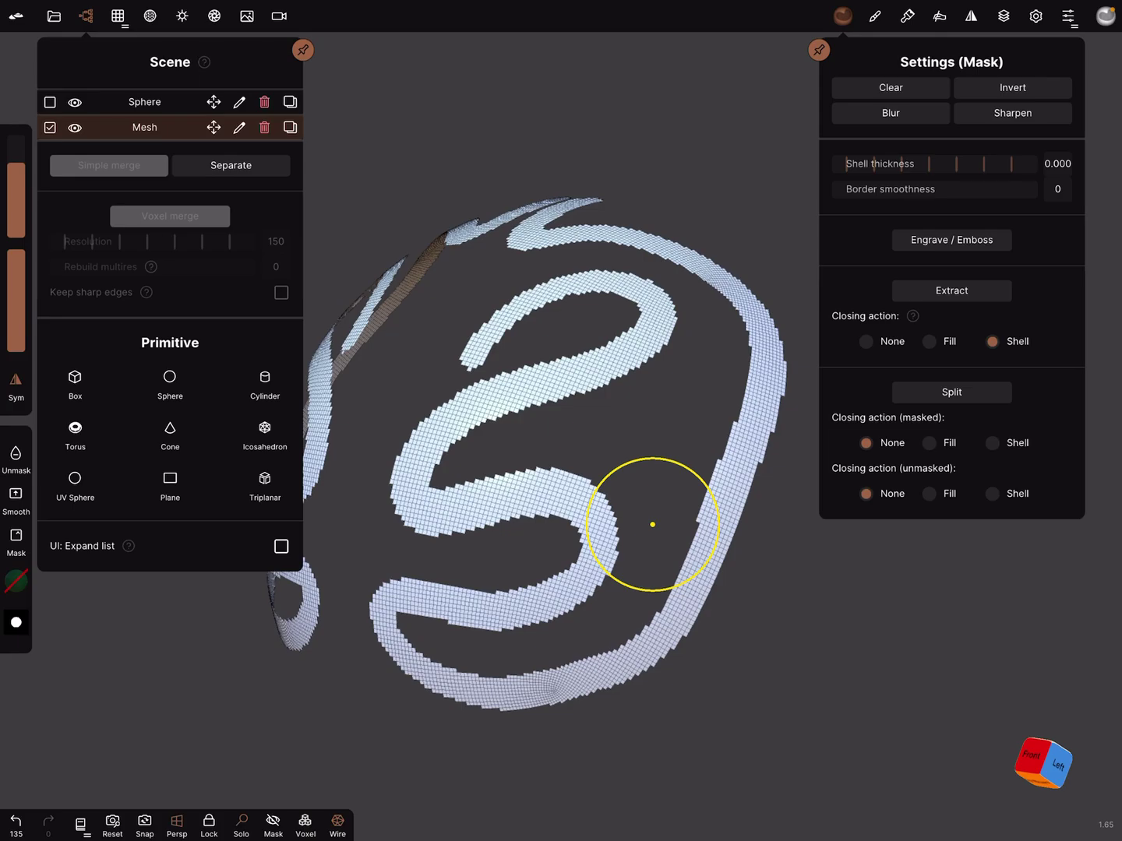
{"action": "scroll", "coordinate": [652, 525], "scroll_direction": "up", "scroll_amount": 3}
{"action": "scroll", "coordinate": [652, 525], "scroll_direction": "up", "scroll_amount": 3}
{"action": "scroll", "coordinate": [600, 464], "scroll_direction": "up", "scroll_amount": 3}
{"action": "scroll", "coordinate": [616, 446], "scroll_direction": "up", "scroll_amount": 2}
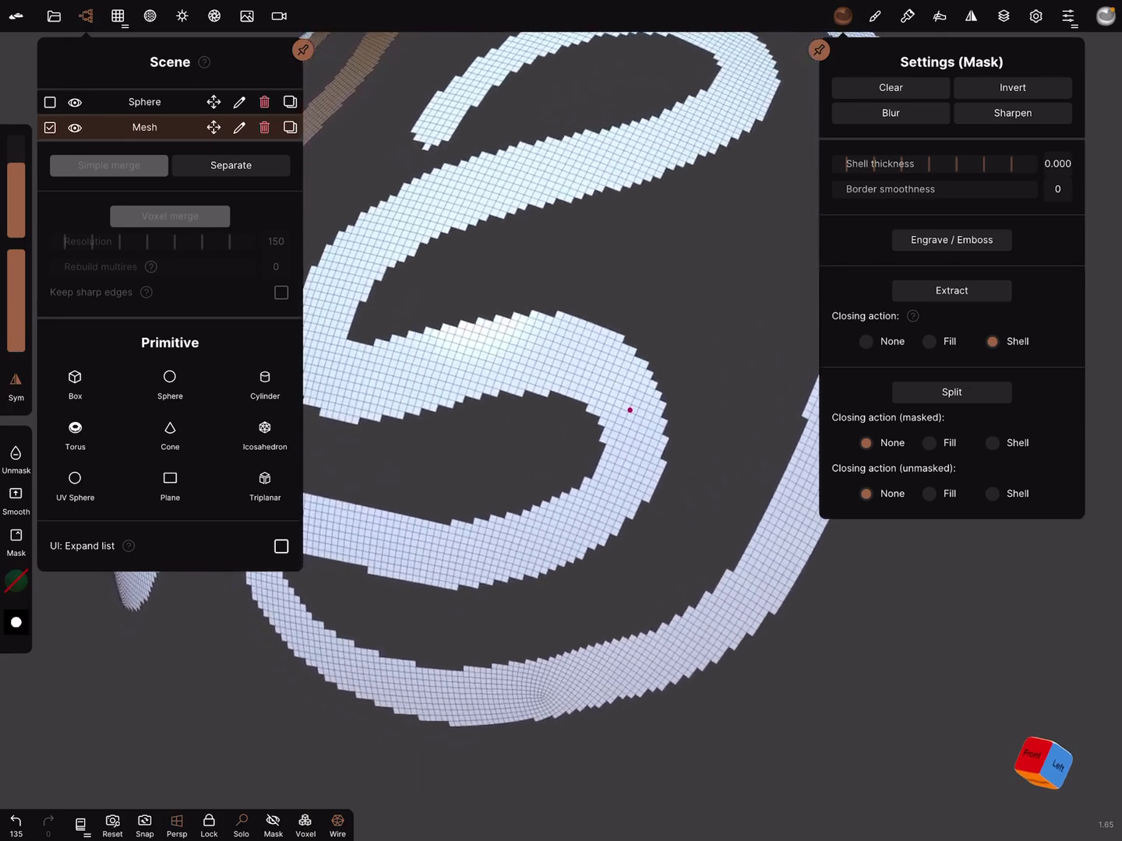
{"action": "scroll", "coordinate": [629, 410], "scroll_direction": "down", "scroll_amount": 3}
{"action": "scroll", "coordinate": [593, 425], "scroll_direction": "up", "scroll_amount": 1}
{"action": "scroll", "coordinate": [586, 443], "scroll_direction": "up", "scroll_amount": 2}
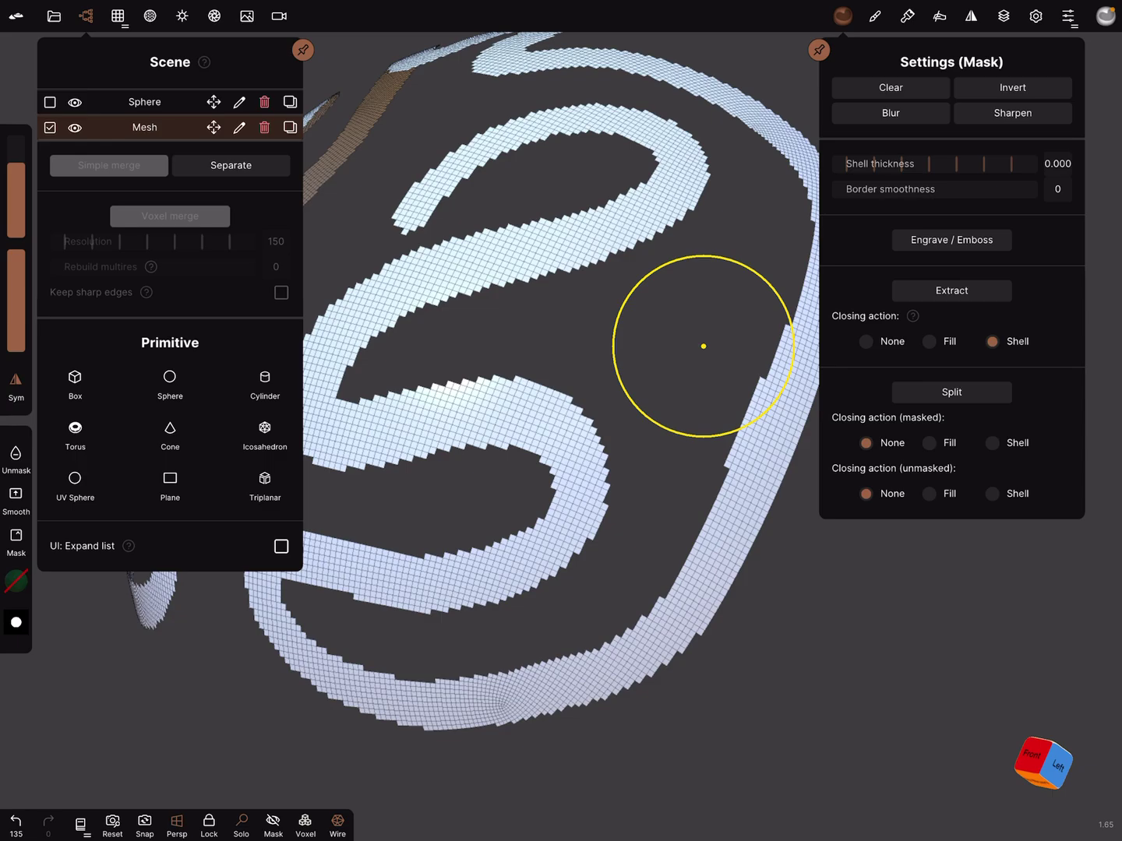
{"action": "left_click", "coordinate": [1106, 16]}
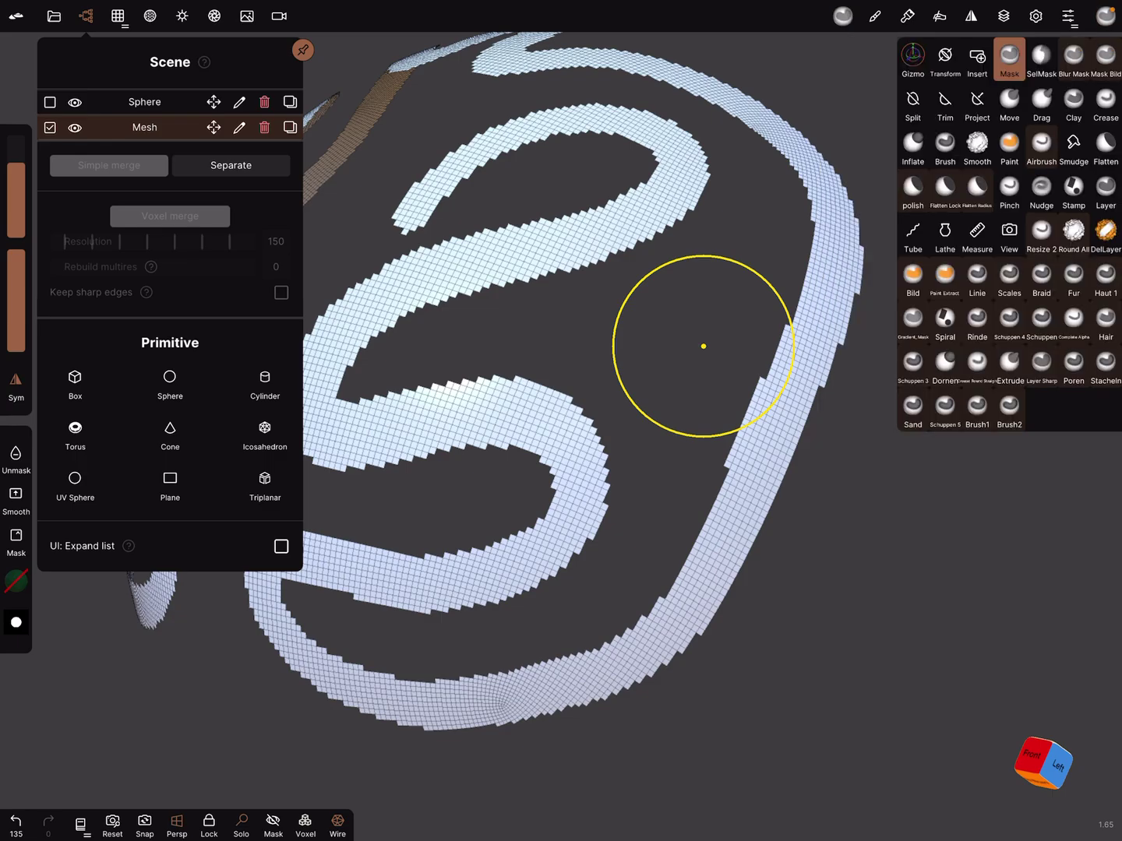
Switch to the Smooth brush and review its Falloff and Stroke settings
{"action": "left_click", "coordinate": [978, 142]}
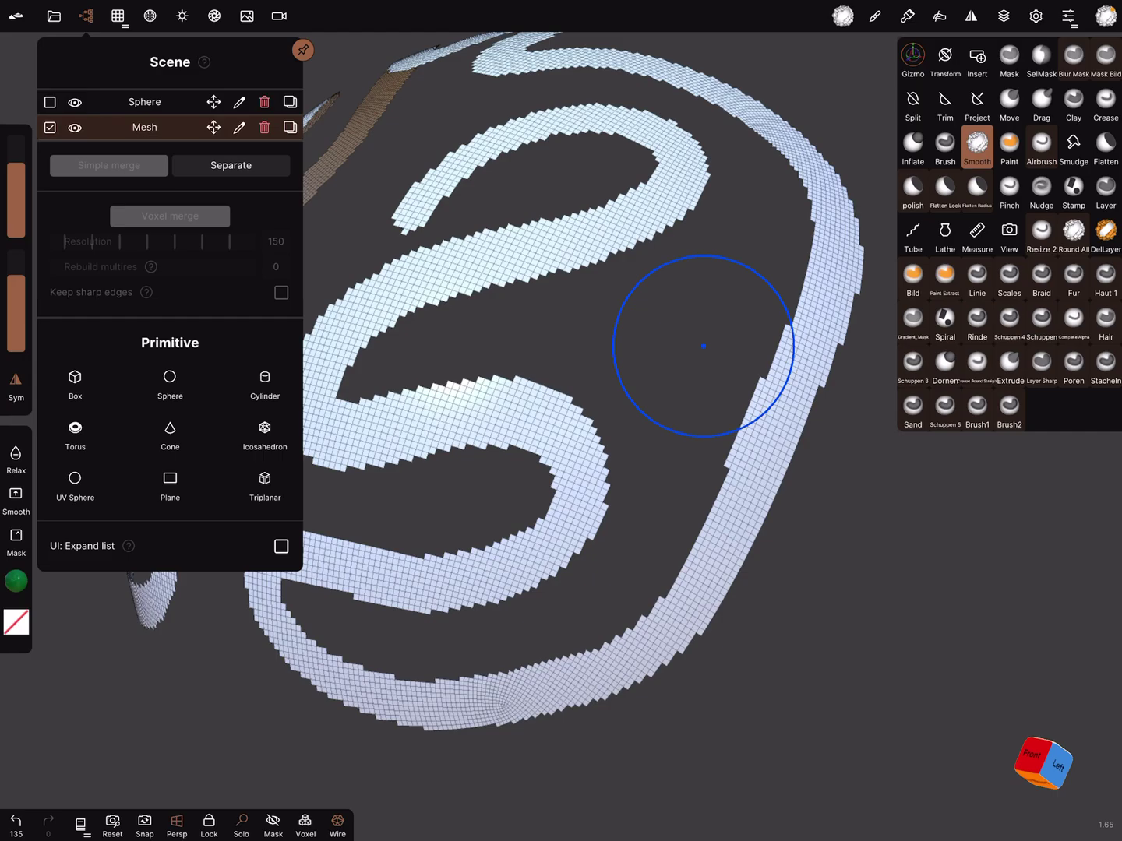
{"action": "left_click", "coordinate": [875, 16]}
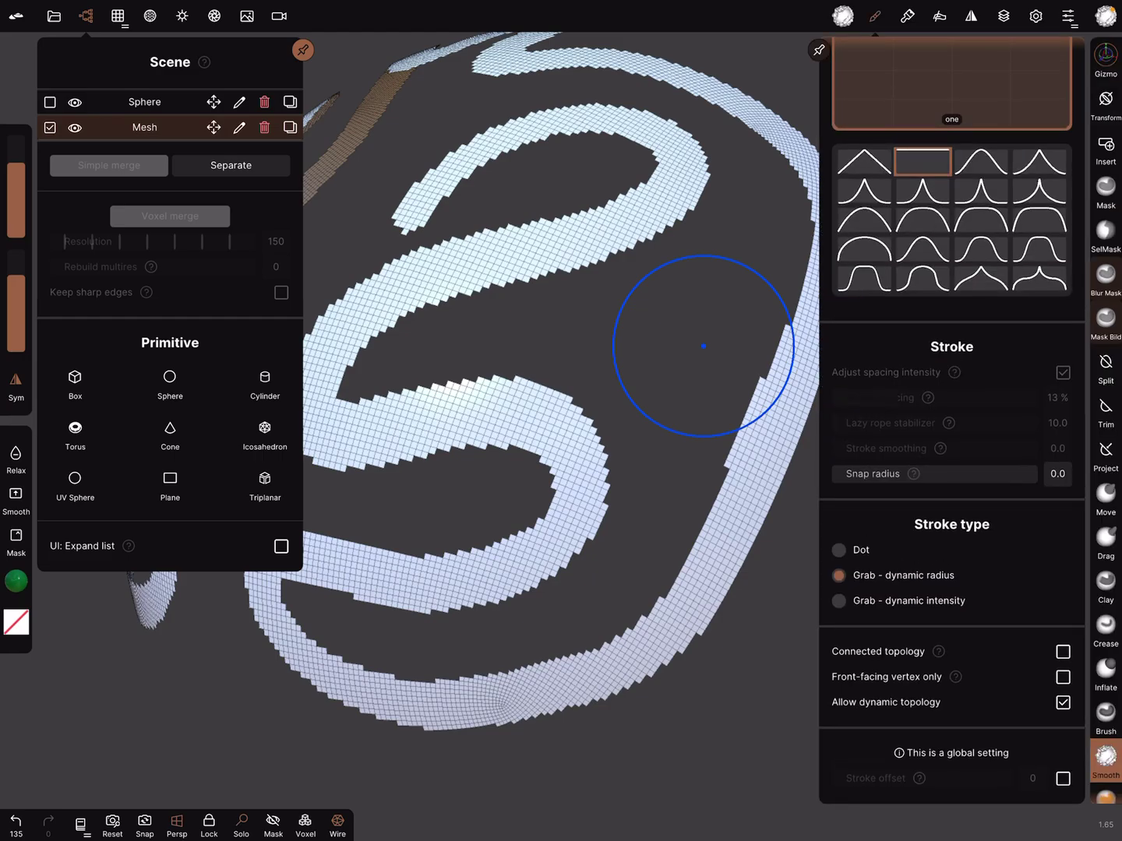
{"action": "scroll", "coordinate": [951, 421], "scroll_direction": "up", "scroll_amount": 5}
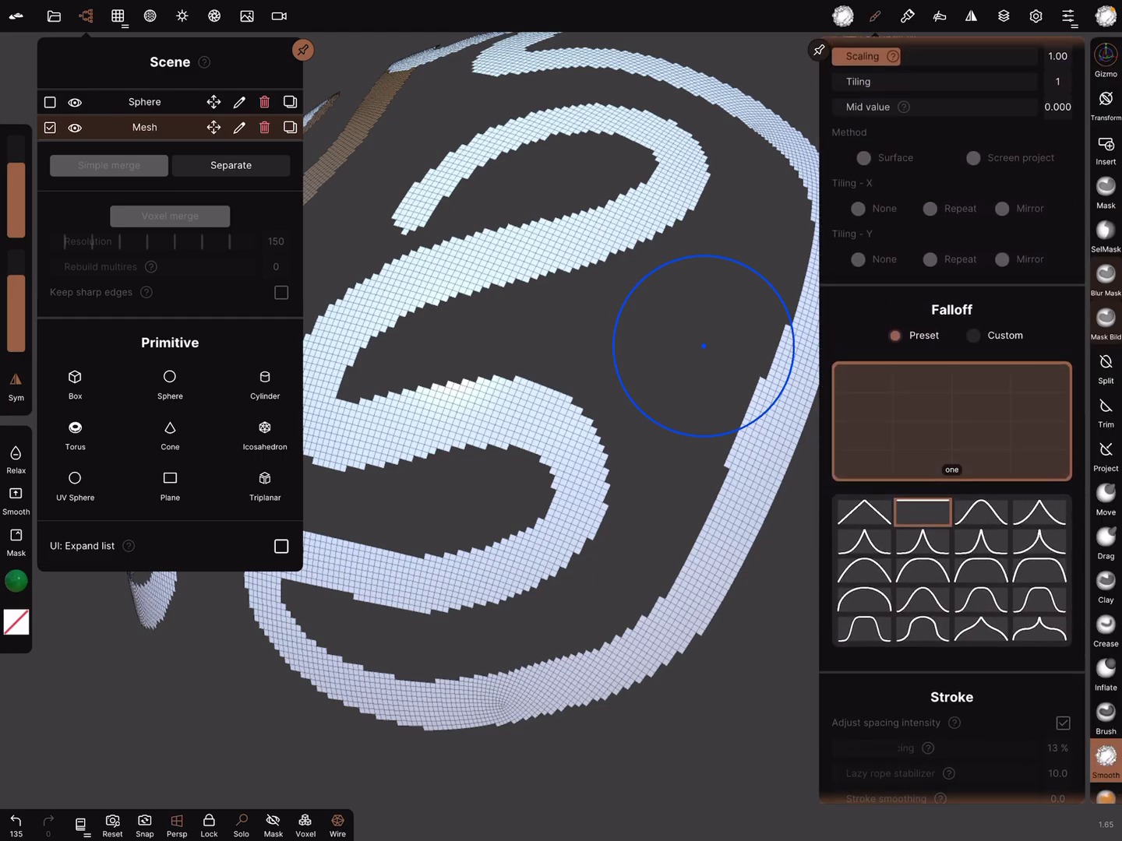
{"action": "scroll", "coordinate": [952, 421], "scroll_direction": "down", "scroll_amount": 5}
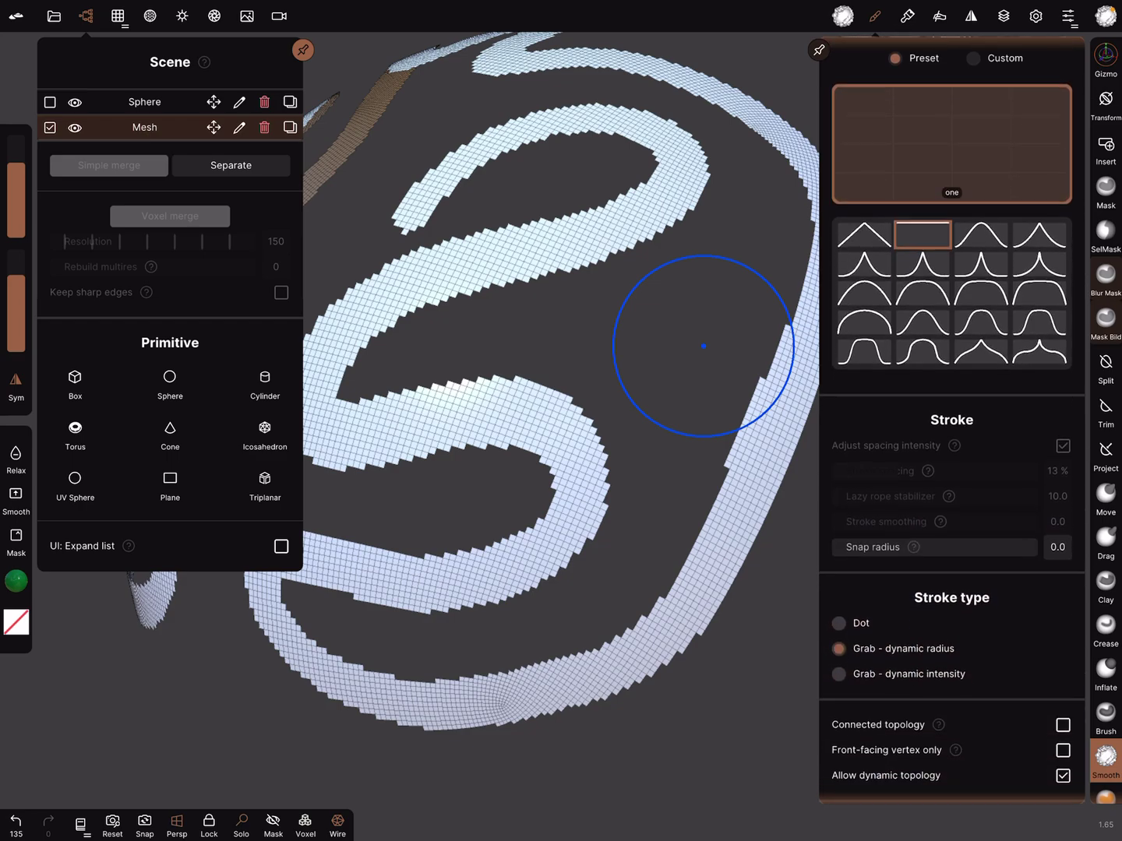
{"action": "scroll", "coordinate": [952, 420], "scroll_direction": "up", "scroll_amount": 1}
{"action": "mouse_move", "coordinate": [702, 346]}
{"action": "left_mouse_down"}
{"action": "mouse_move", "coordinate": [629, 435]}
{"action": "mouse_move", "coordinate": [663, 290]}
{"action": "left_mouse_up"}
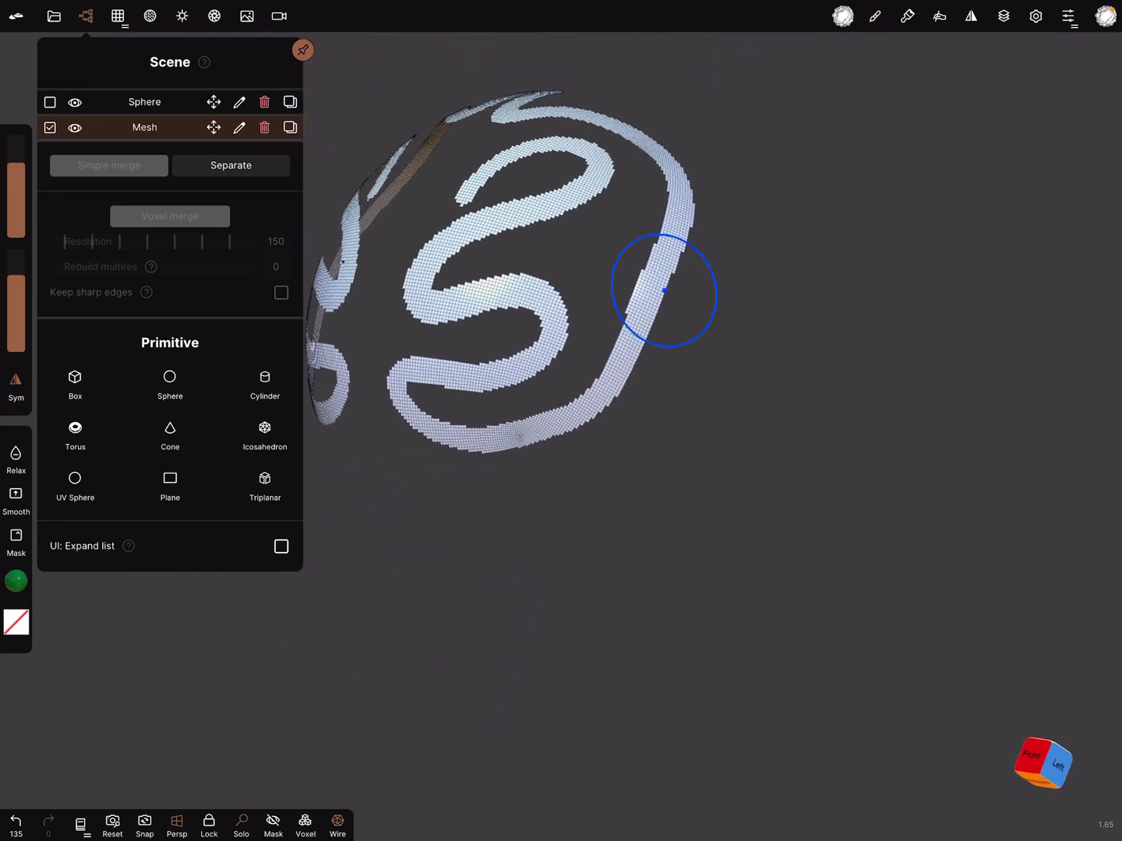
Smooth the jagged edges and right arm of the S strip
{"action": "left_click_drag", "start_coordinate": [664, 290], "coordinate": [663, 290]}
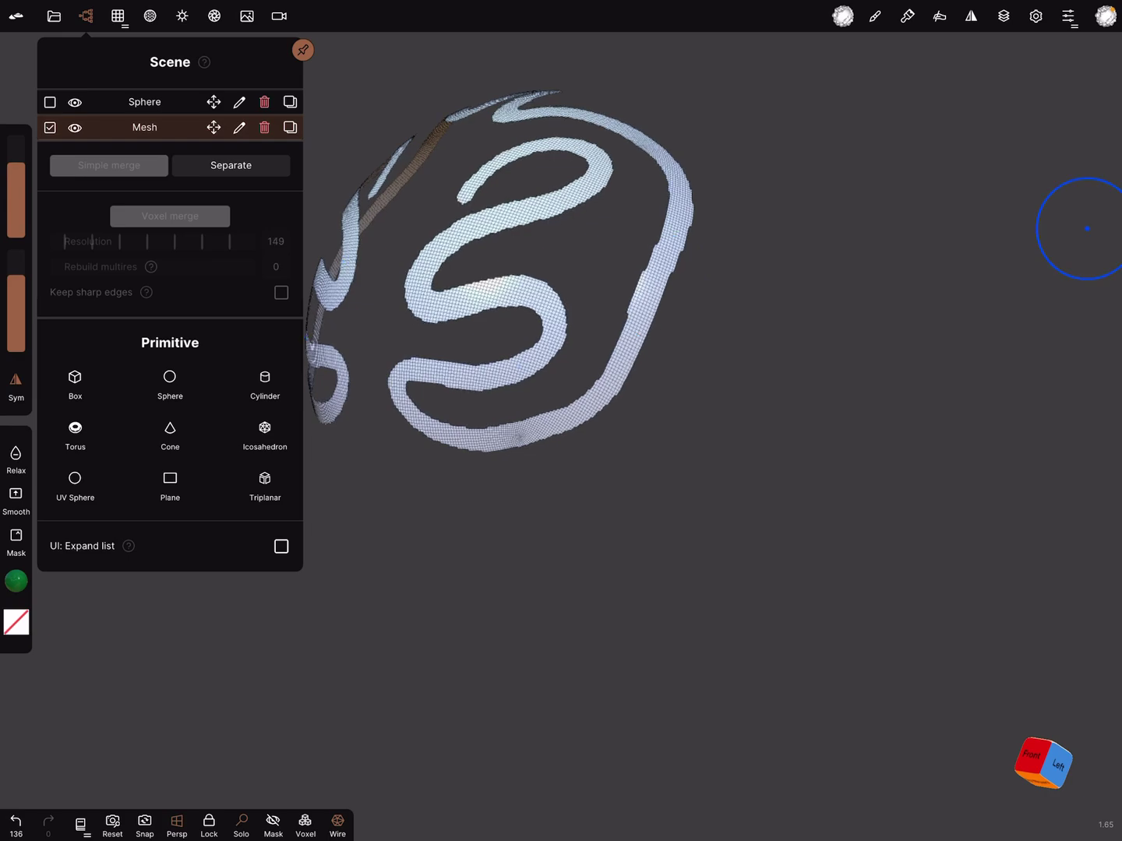
{"action": "left_click_drag", "start_coordinate": [526, 363], "coordinate": [530, 361]}
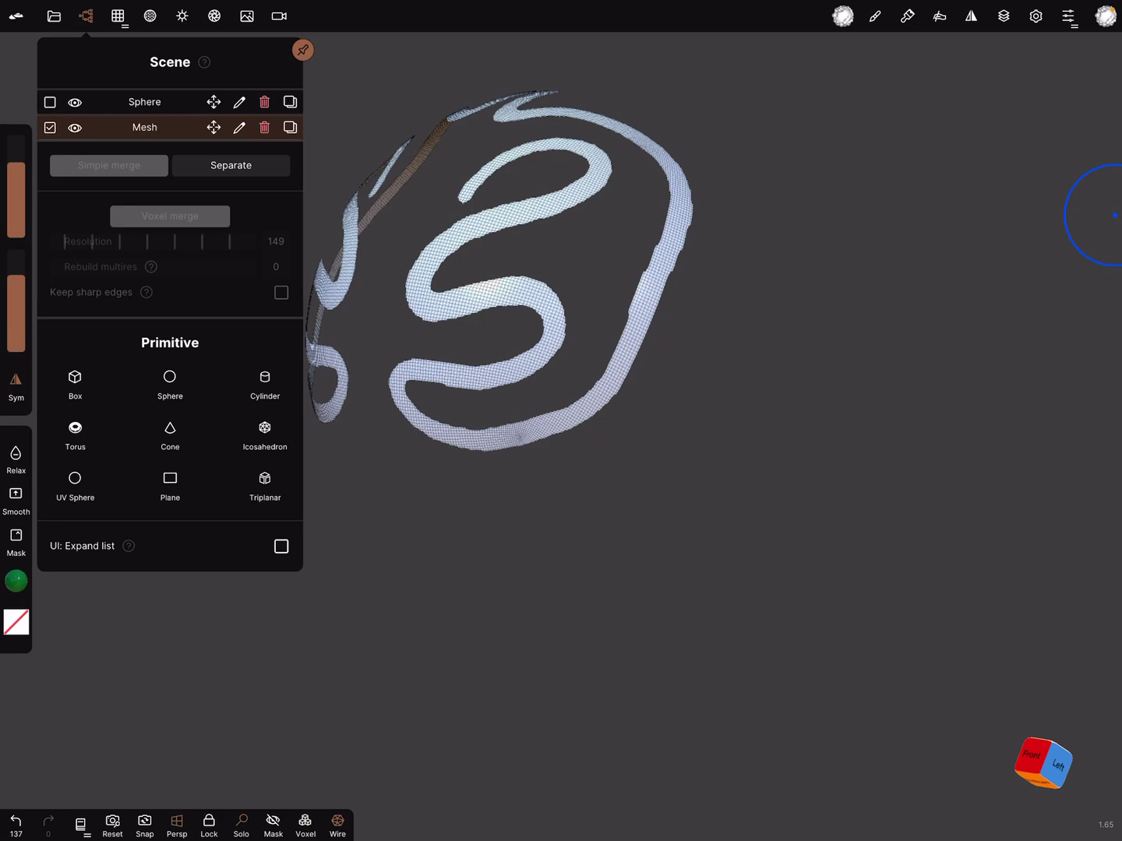
{"action": "left_click", "coordinate": [522, 370]}
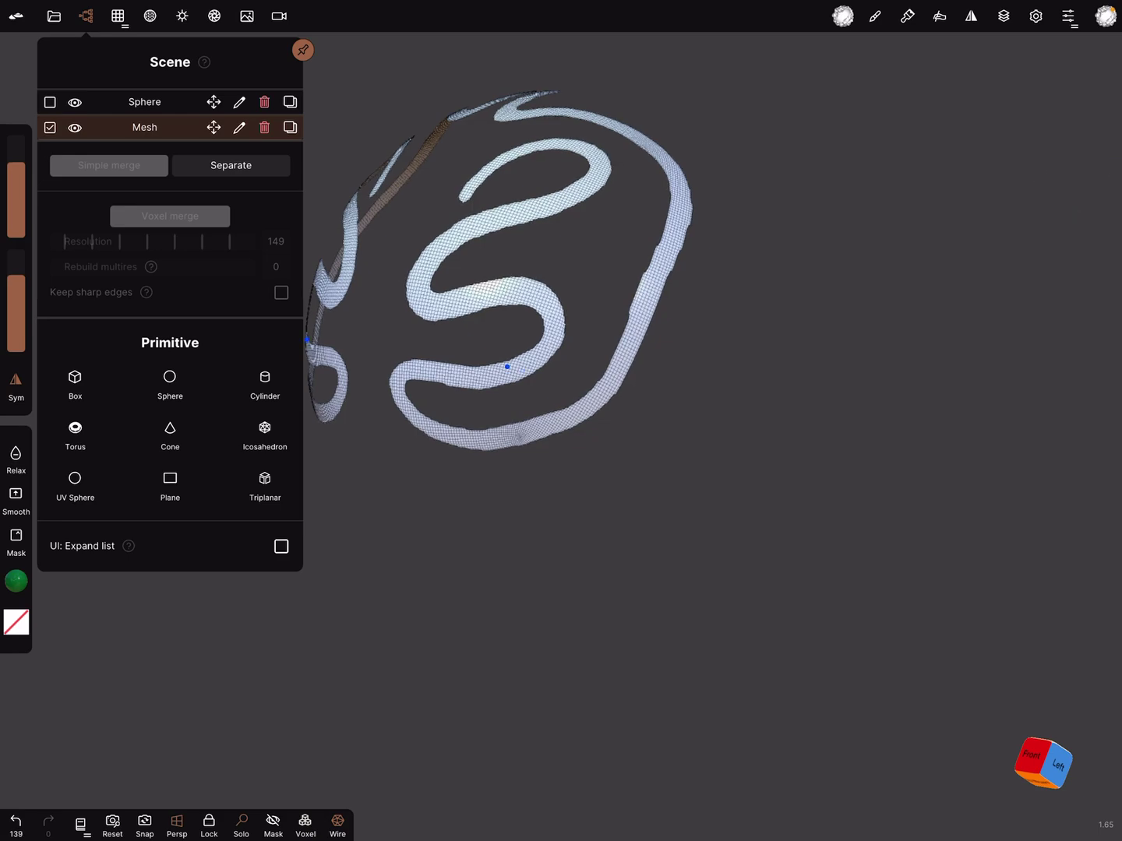
{"action": "scroll", "coordinate": [1029, 204], "scroll_direction": "up", "scroll_amount": 5}
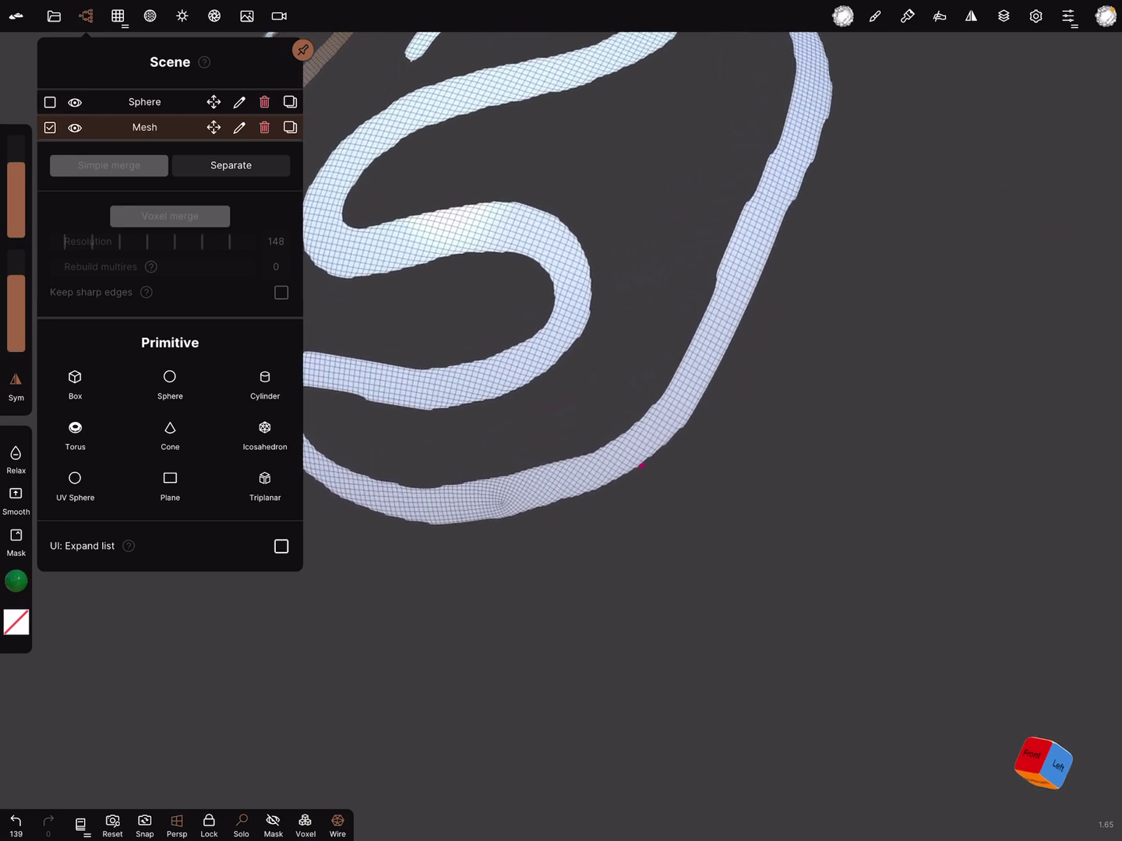
{"action": "scroll", "coordinate": [676, 670], "scroll_direction": "up", "scroll_amount": 2}
{"action": "left_click_drag", "start_coordinate": [583, 247], "coordinate": [575, 281]}
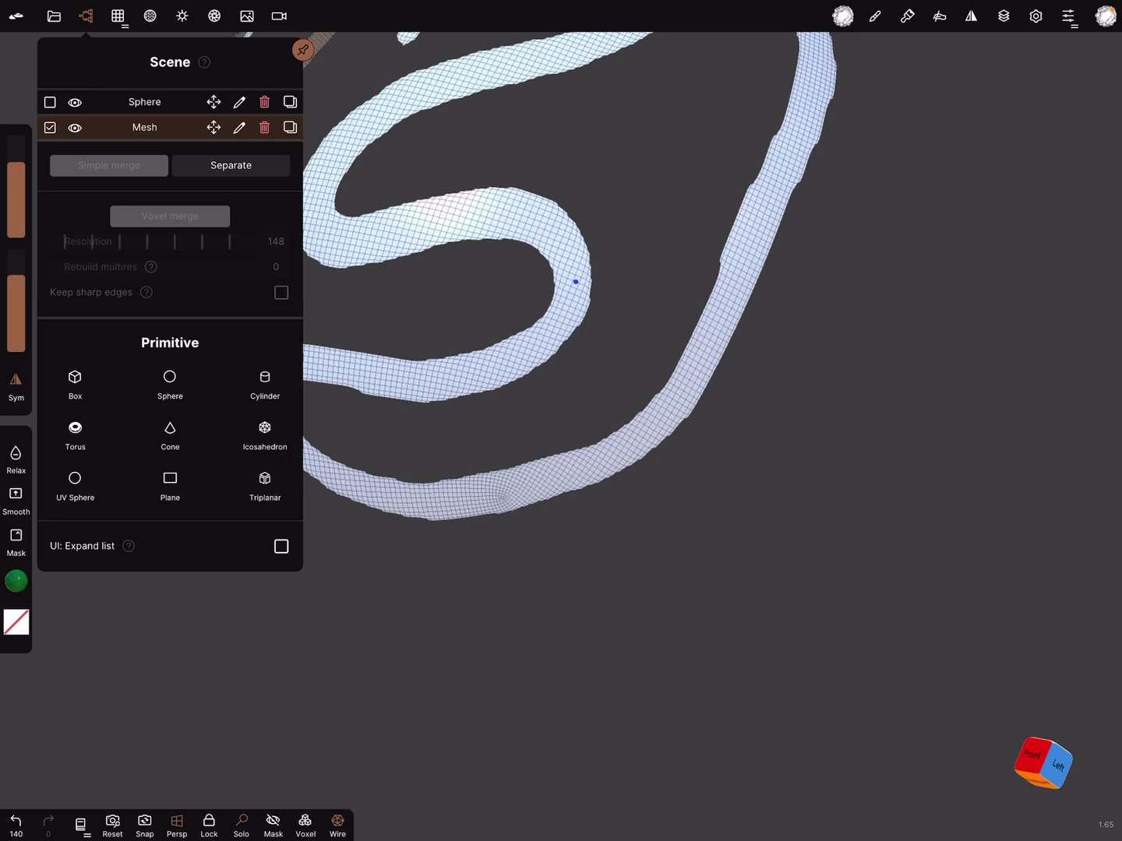
{"action": "middle_click_drag", "start_coordinate": [1110, 140], "coordinate": [646, 455]}
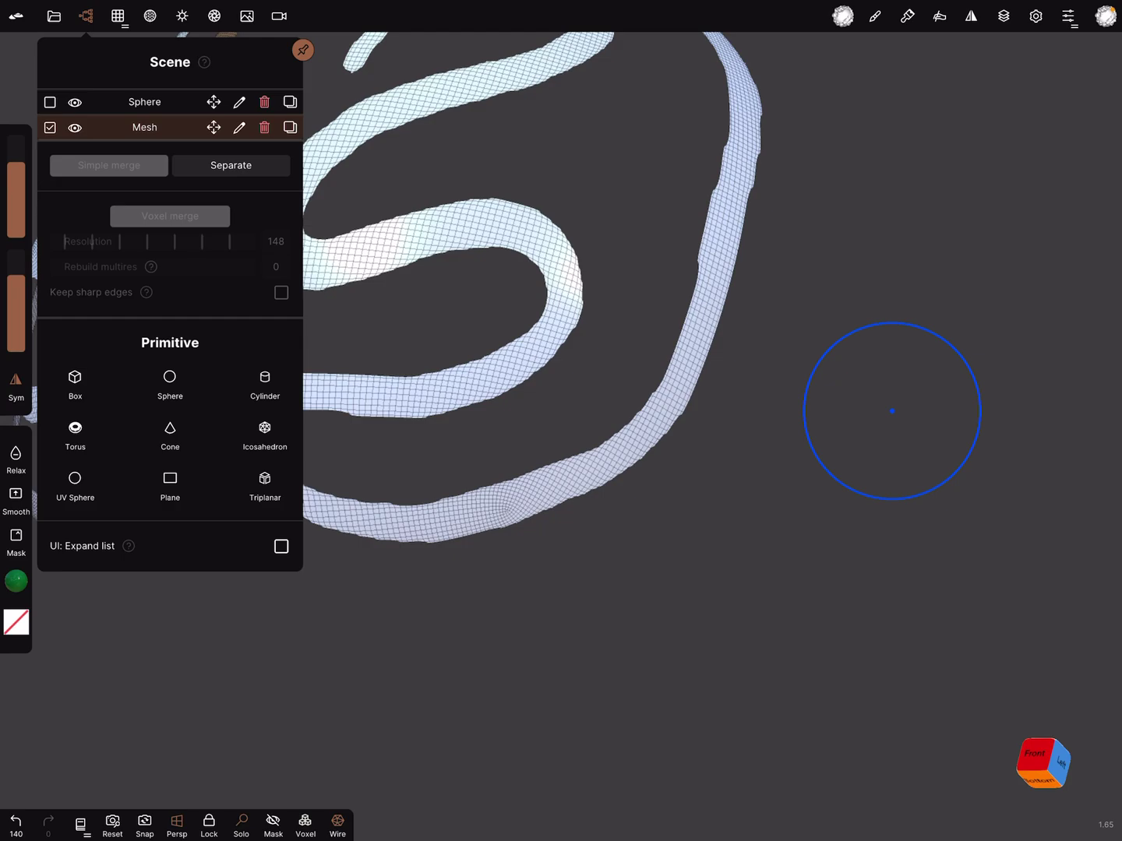
Relax more of the S curve, then mask the entire strip mesh
{"action": "left_click_drag", "start_coordinate": [549, 328], "coordinate": [548, 332]}
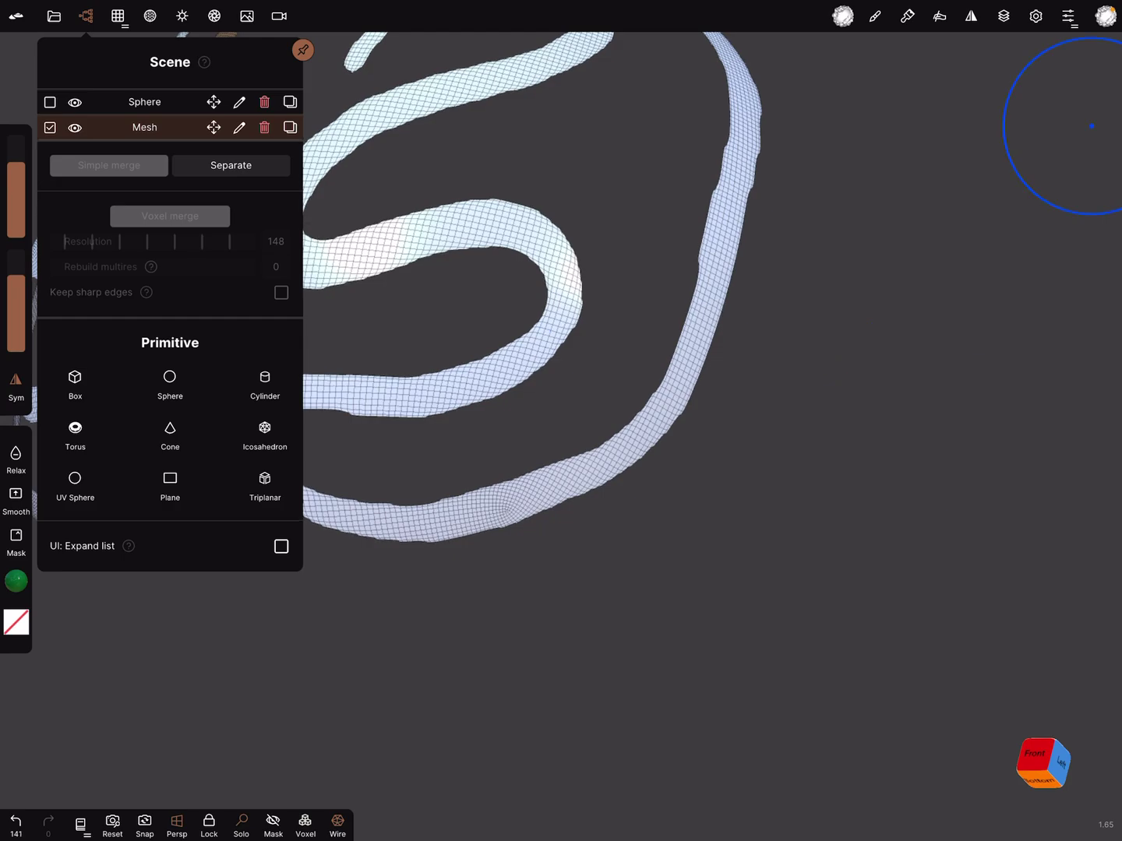
{"action": "left_click_drag", "start_coordinate": [552, 262], "coordinate": [561, 307]}
{"action": "mouse_move", "coordinate": [1096, 132]}
{"action": "left_mouse_down"}
{"action": "mouse_move", "coordinate": [616, 497]}
{"action": "mouse_move", "coordinate": [654, 529]}
{"action": "mouse_move", "coordinate": [689, 499]}
{"action": "mouse_move", "coordinate": [776, 521]}
{"action": "left_mouse_up"}
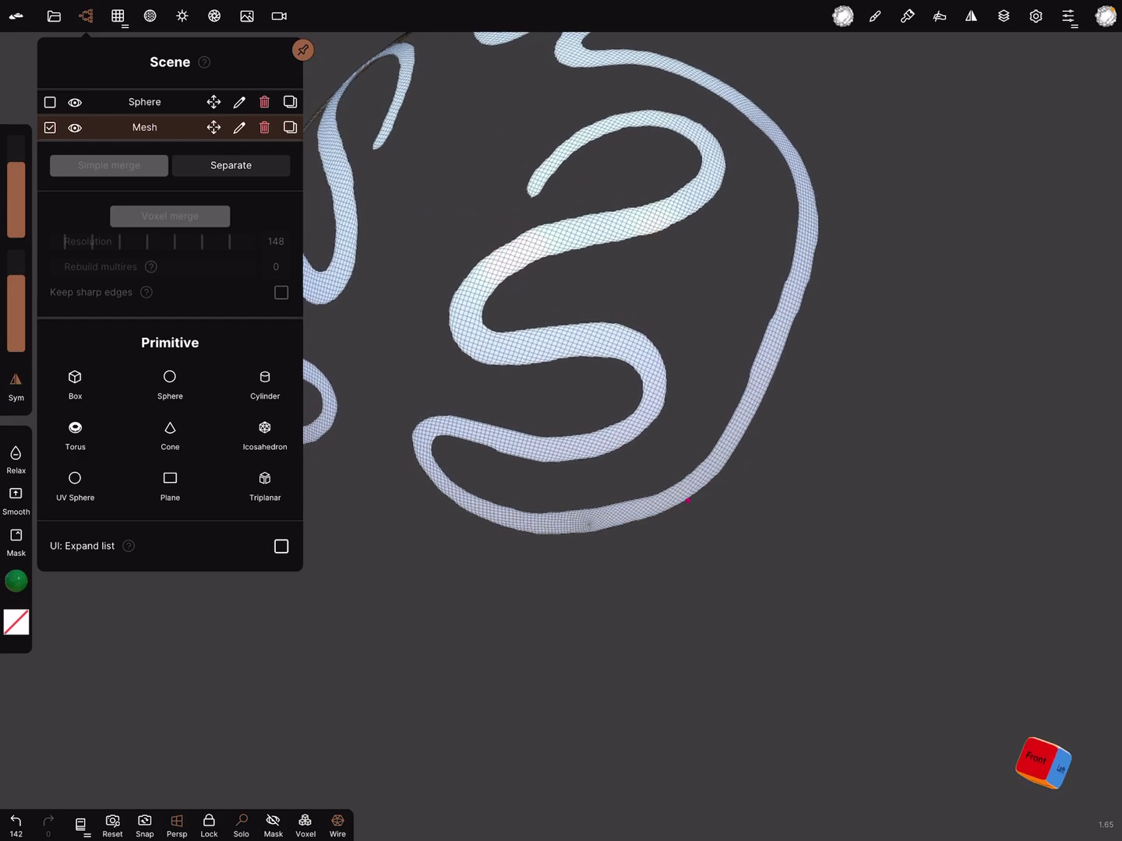
{"action": "mouse_move", "coordinate": [776, 521]}
{"action": "left_mouse_down"}
{"action": "mouse_move", "coordinate": [688, 499]}
{"action": "mouse_move", "coordinate": [873, 385]}
{"action": "left_mouse_up"}
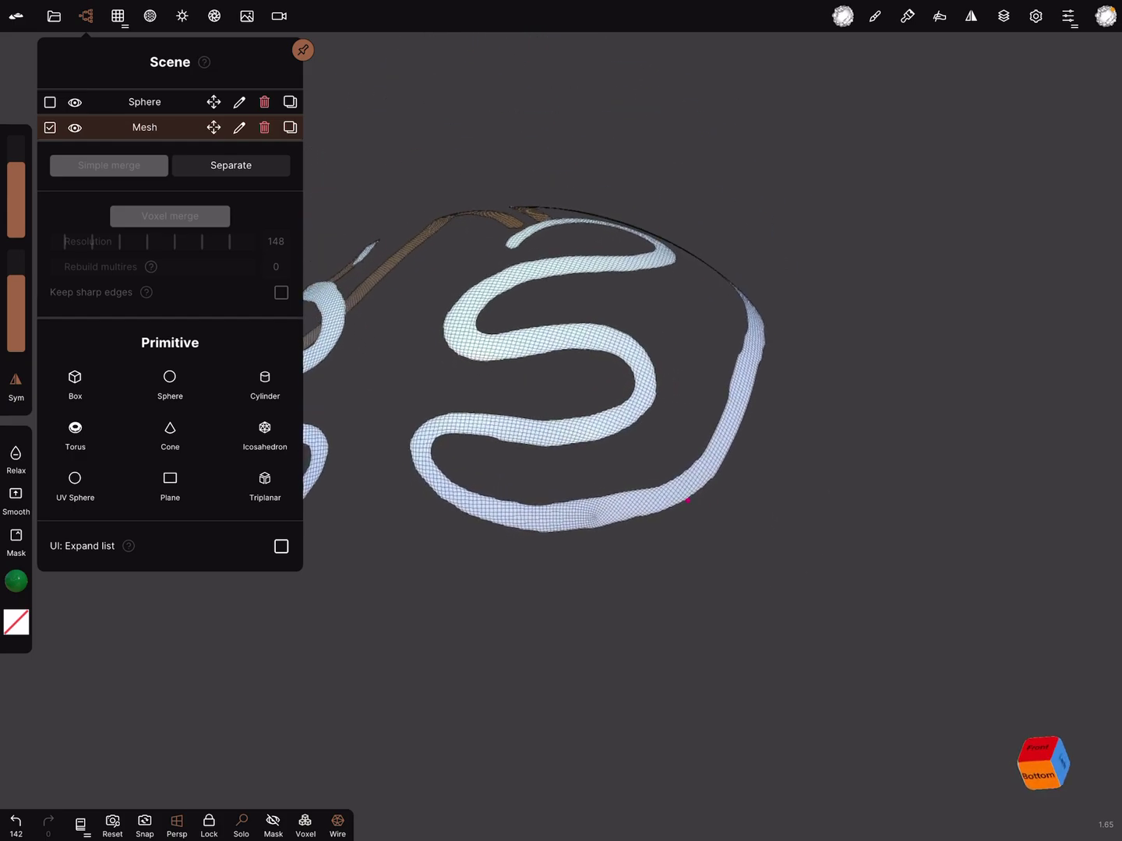
{"action": "left_click", "coordinate": [819, 497]}
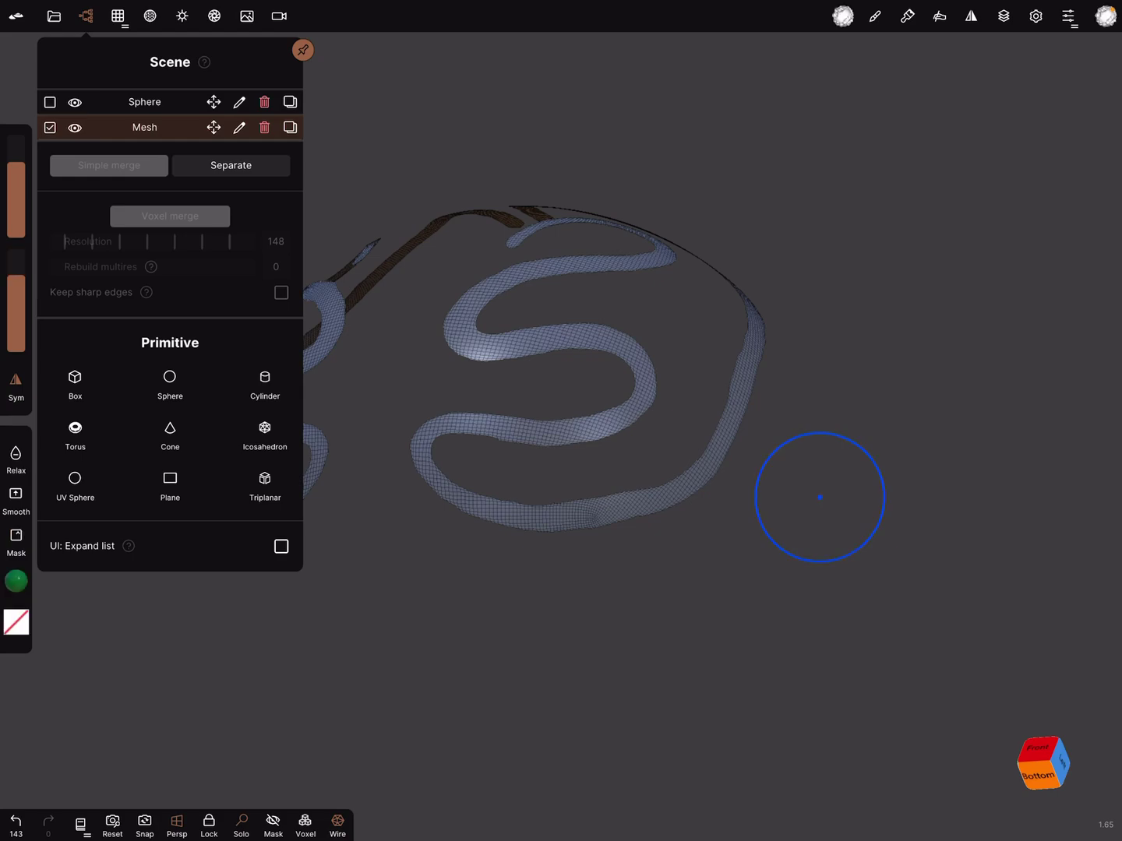
Switch to the Mask tool and extract the strip as a Shell with thickness 2
{"action": "left_click", "coordinate": [1105, 15]}
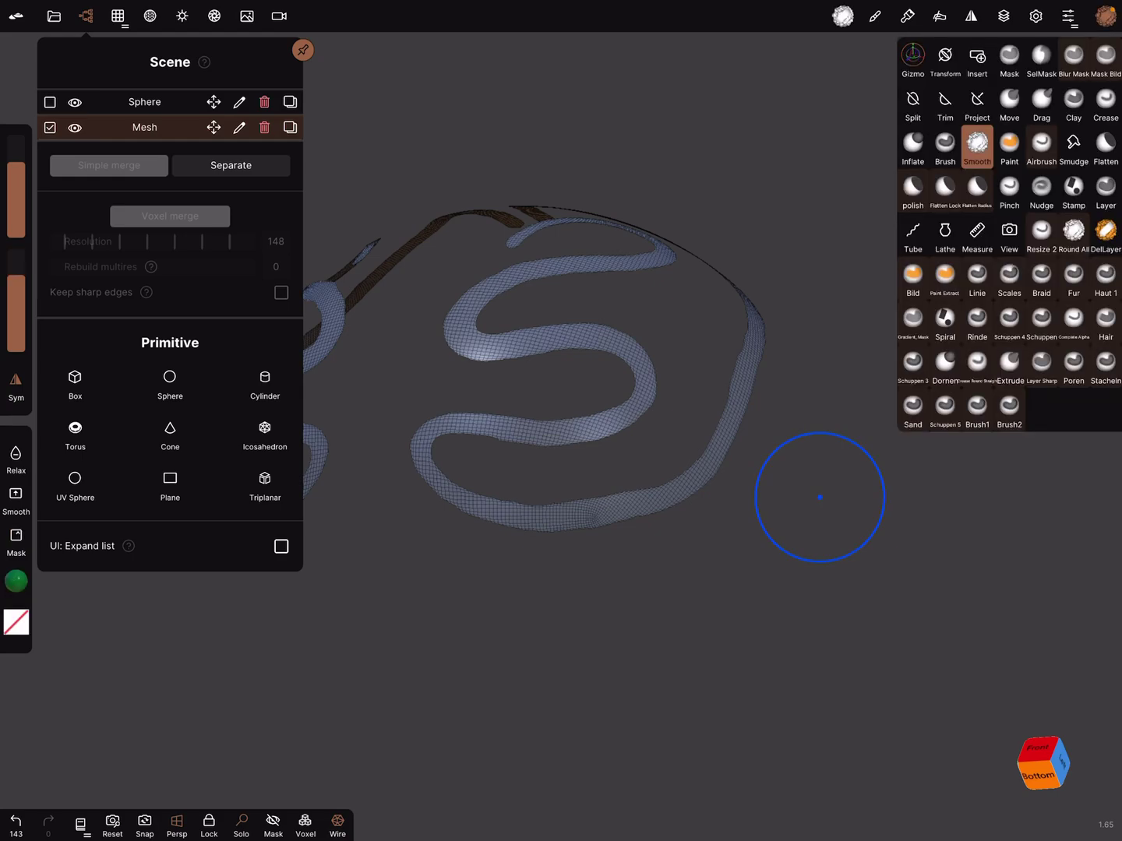
{"action": "left_click", "coordinate": [1010, 57]}
{"action": "left_click", "coordinate": [842, 16]}
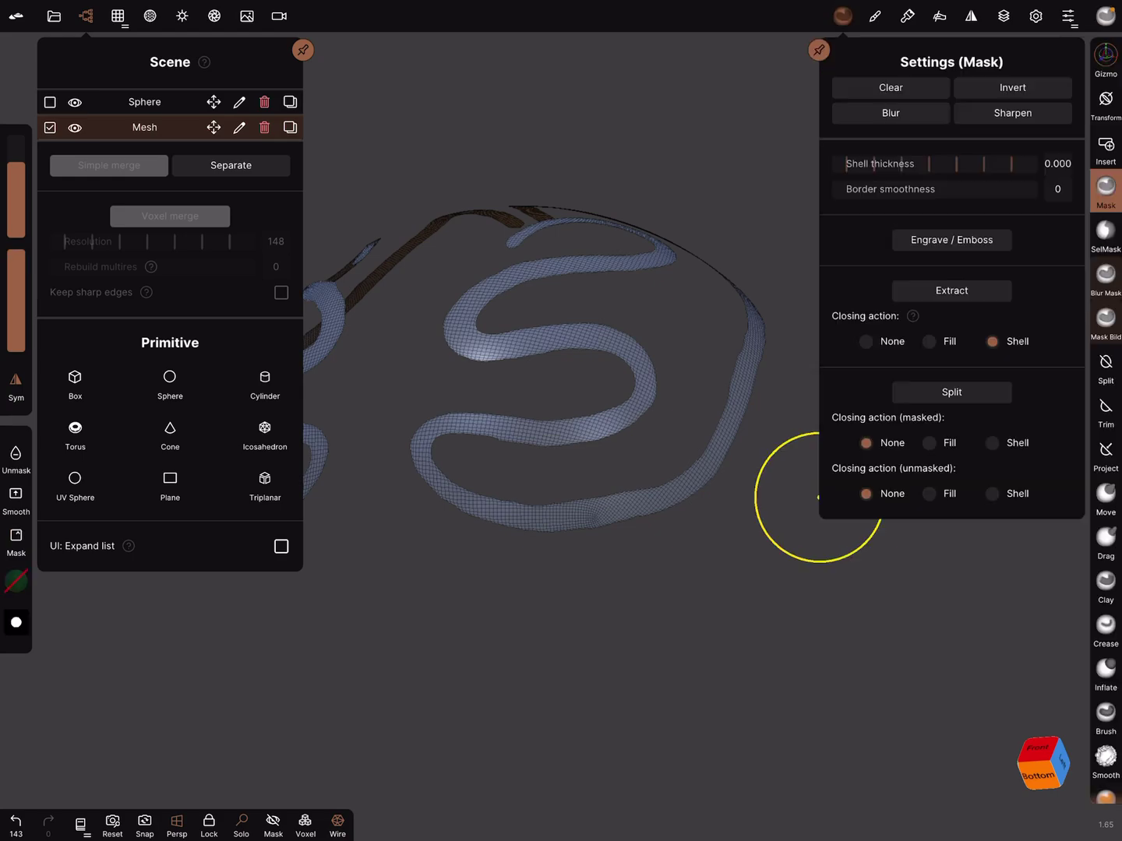
{"action": "left_click", "coordinate": [1057, 163]}
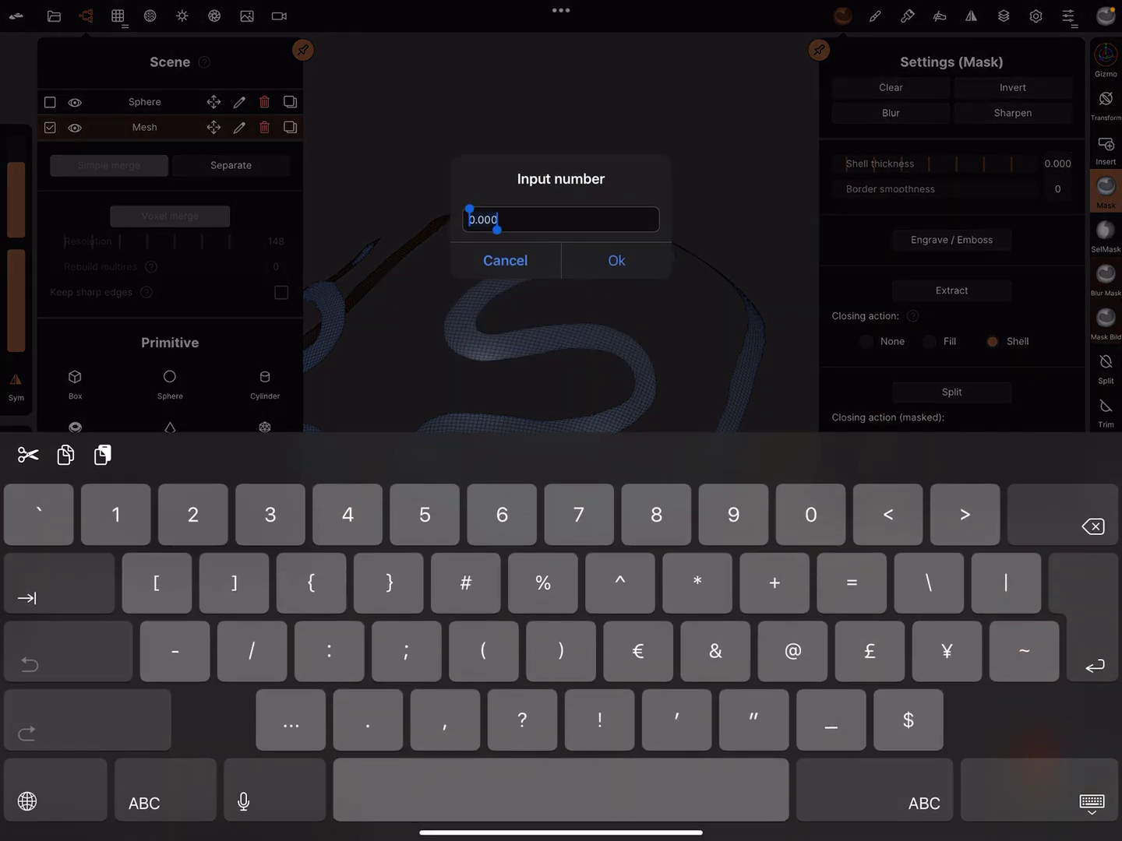
{"action": "type", "text": "2"}
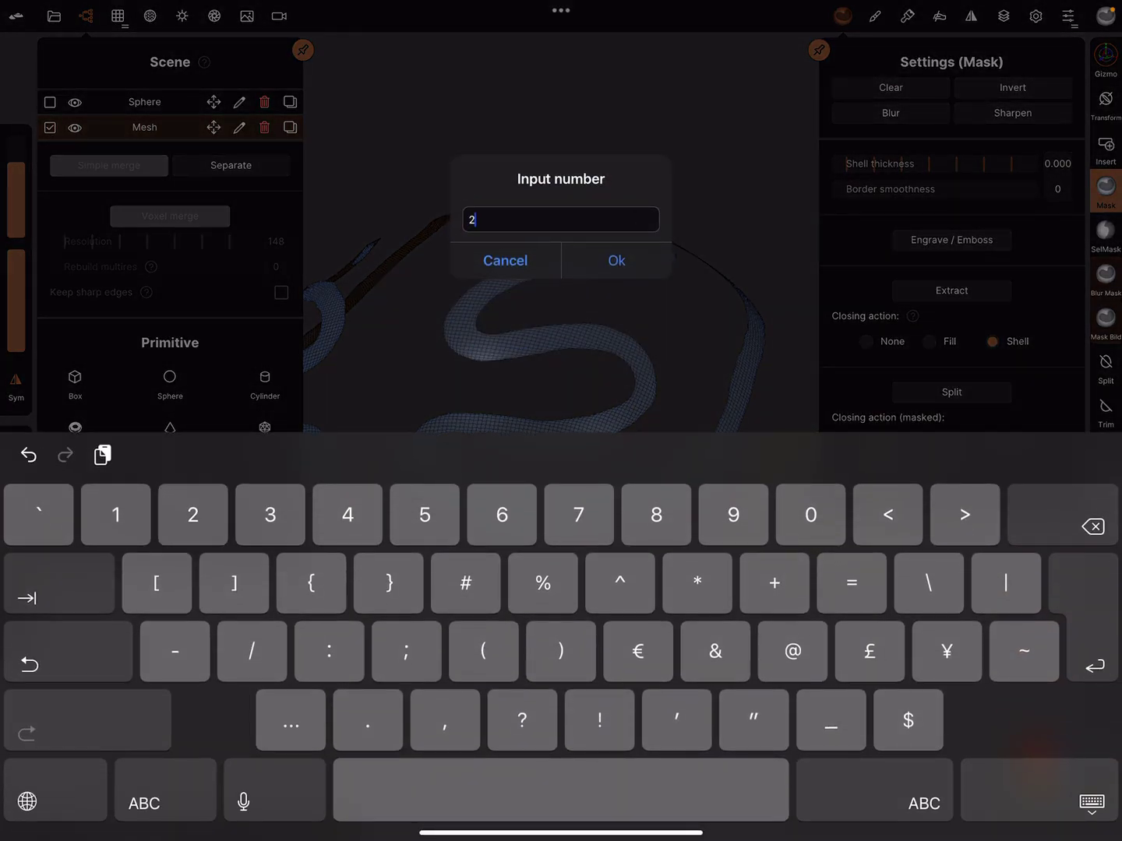
{"action": "left_click", "coordinate": [617, 260]}
{"action": "left_click", "coordinate": [952, 290]}
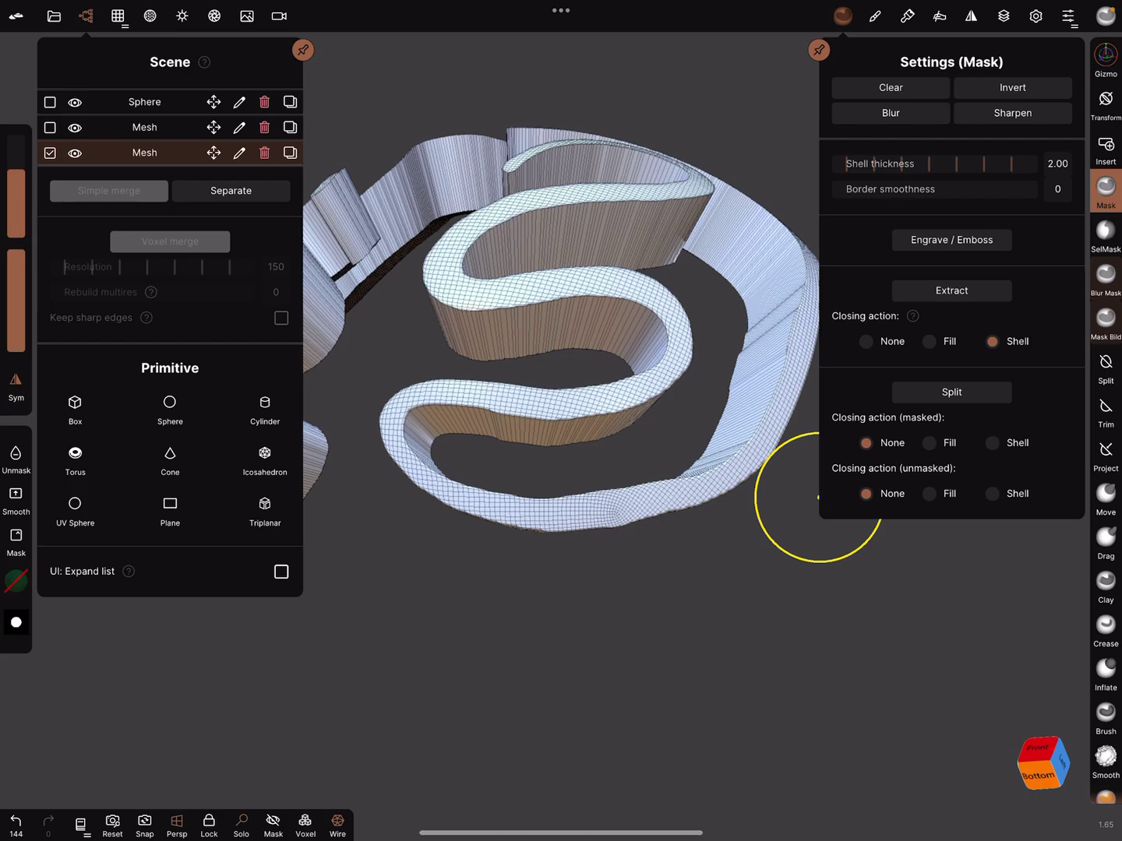
Orbit around the thick strips, zoom out, and unhide the sphere with Show all
{"action": "mouse_move", "coordinate": [817, 497]}
{"action": "left_mouse_down"}
{"action": "mouse_move", "coordinate": [570, 696]}
{"action": "mouse_move", "coordinate": [687, 501]}
{"action": "mouse_move", "coordinate": [550, 529]}
{"action": "left_mouse_up"}
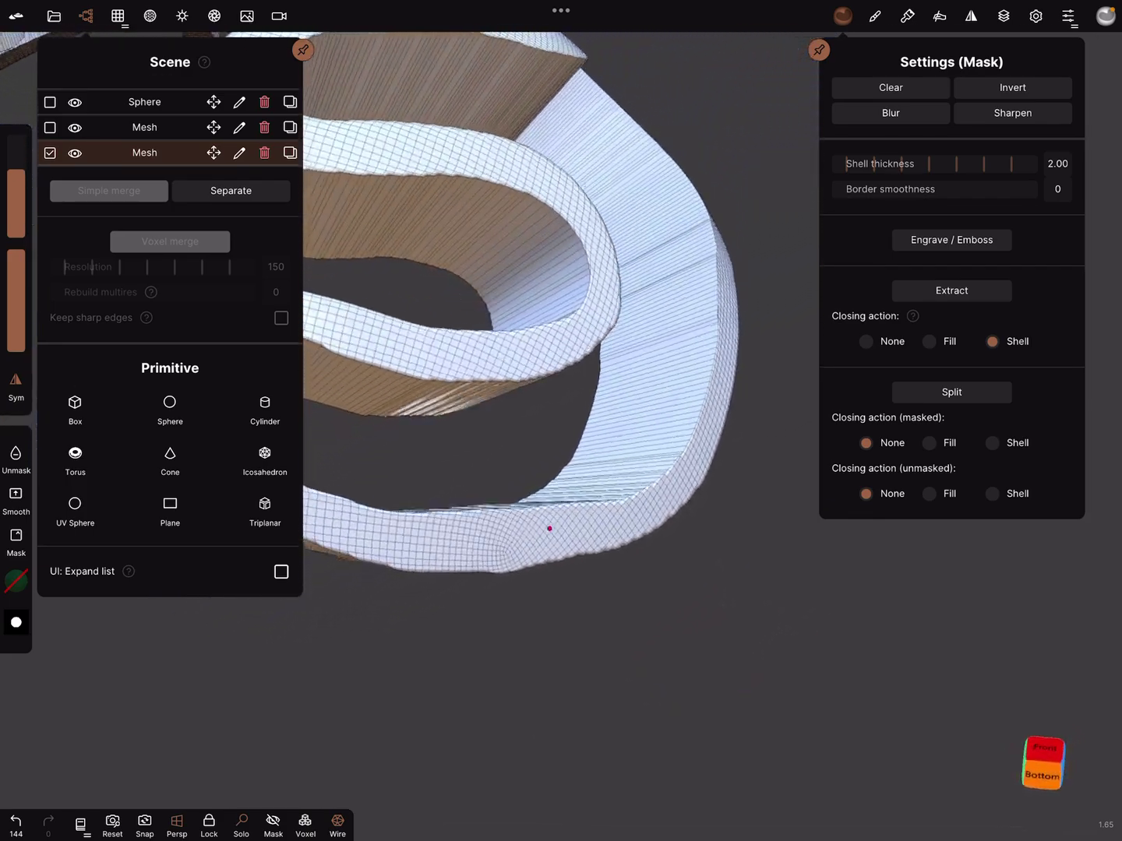
{"action": "left_click_drag", "start_coordinate": [551, 529], "coordinate": [885, 465]}
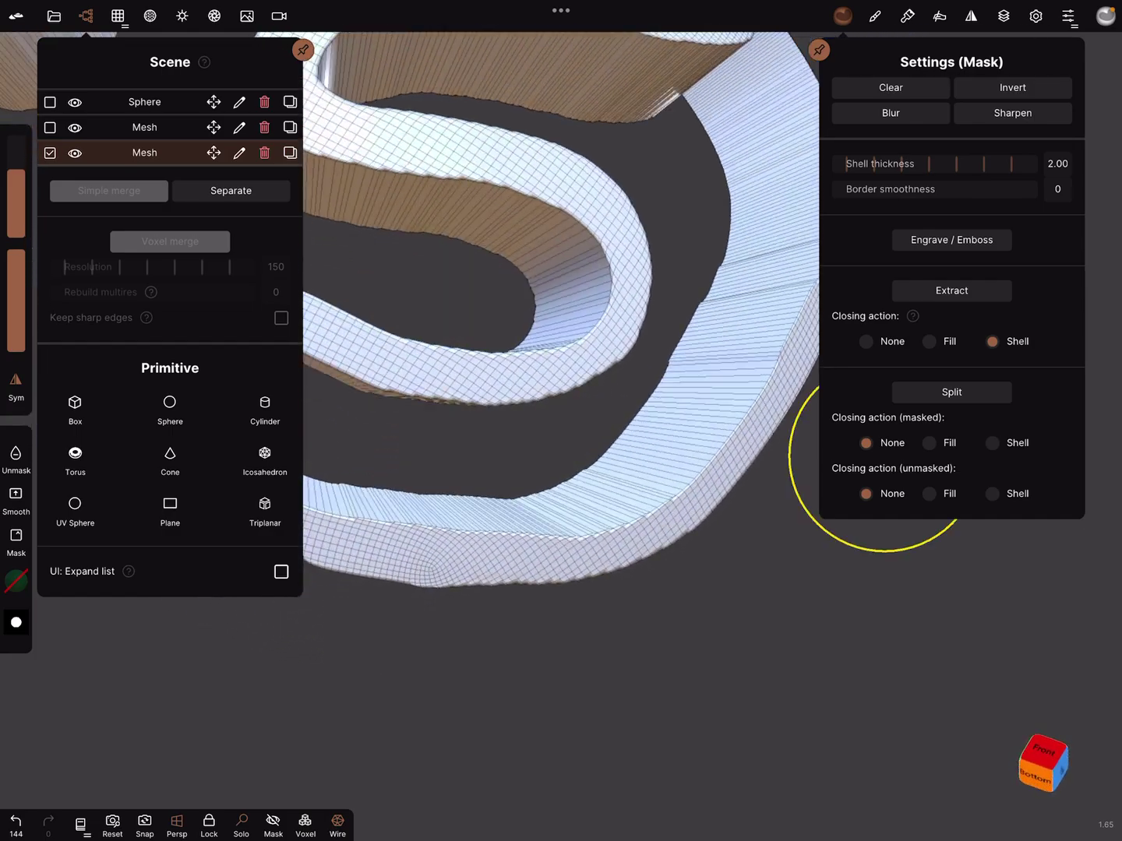
{"action": "scroll", "coordinate": [885, 465], "scroll_direction": "down", "scroll_amount": 5}
{"action": "left_click_drag", "start_coordinate": [696, 493], "coordinate": [772, 523]}
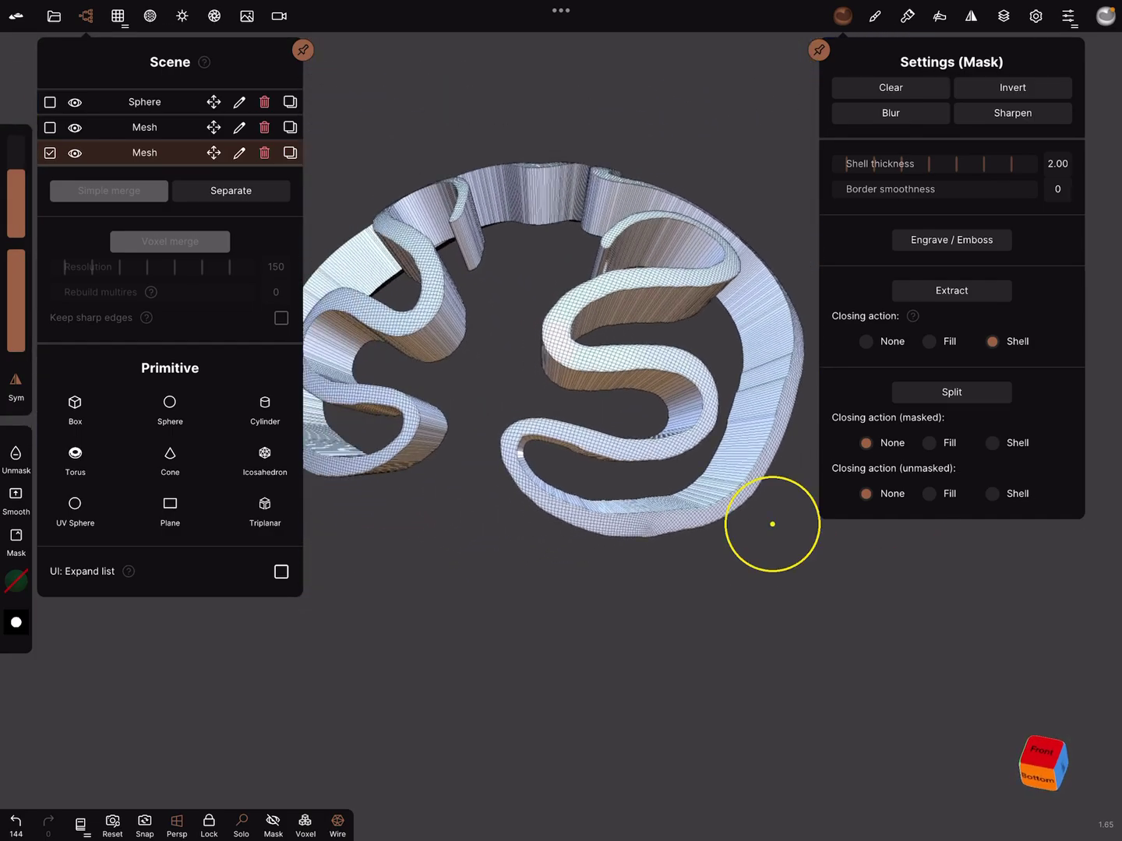
{"action": "left_click", "coordinate": [772, 524]}
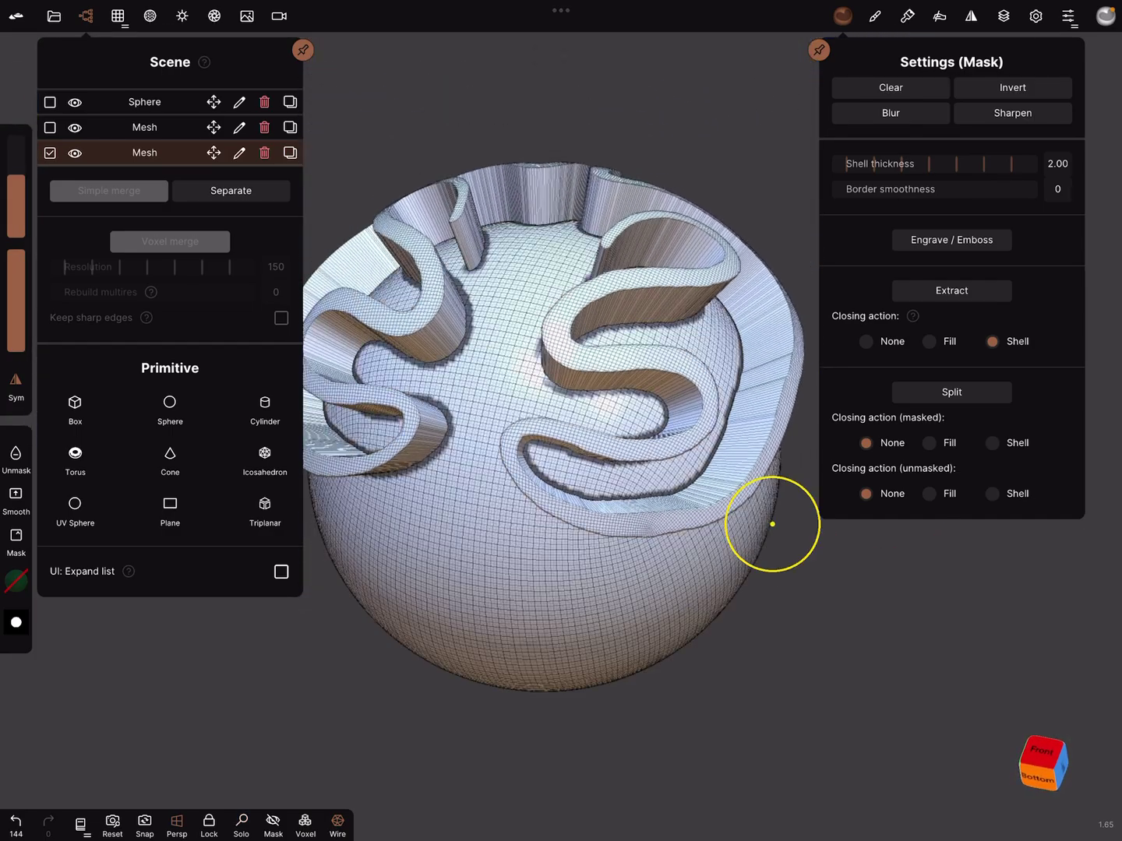
{"action": "scroll", "coordinate": [593, 549], "scroll_direction": "up", "scroll_amount": 5}
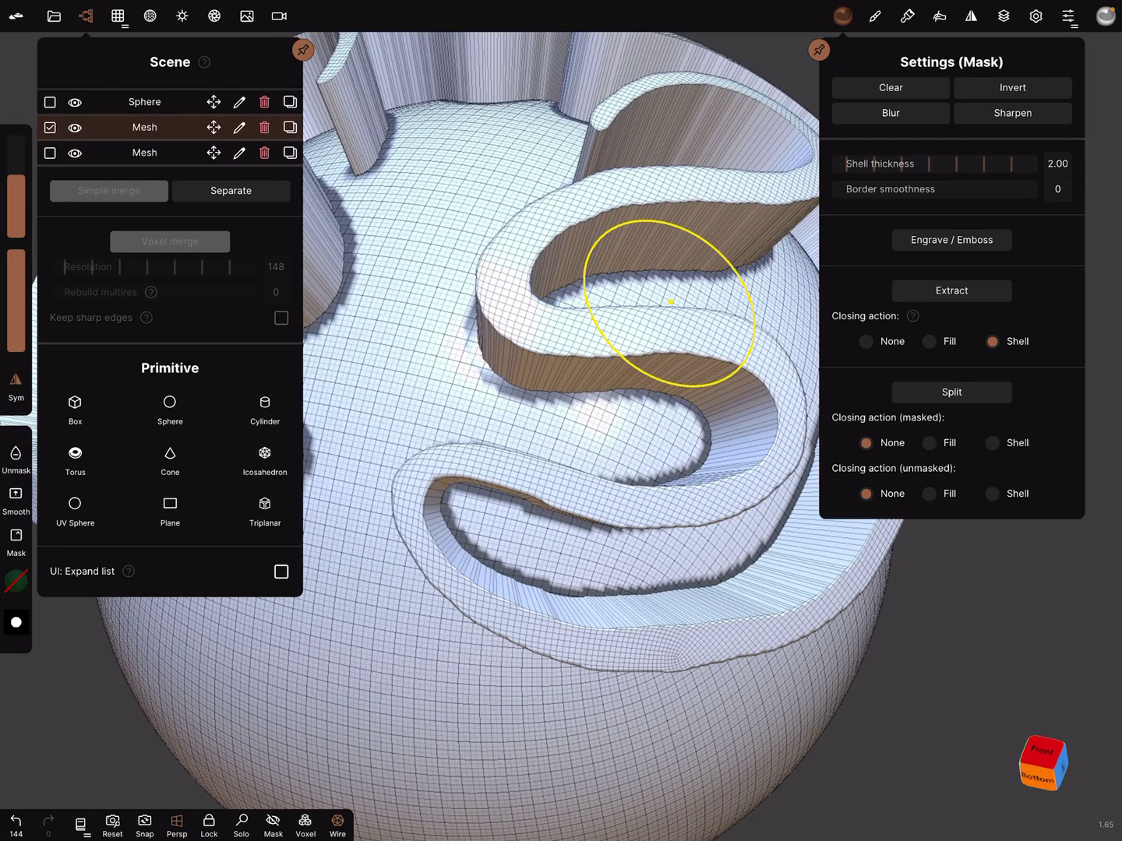
Select the sphere and extract its mask as a shell with thickness 1
{"action": "left_click", "coordinate": [602, 592]}
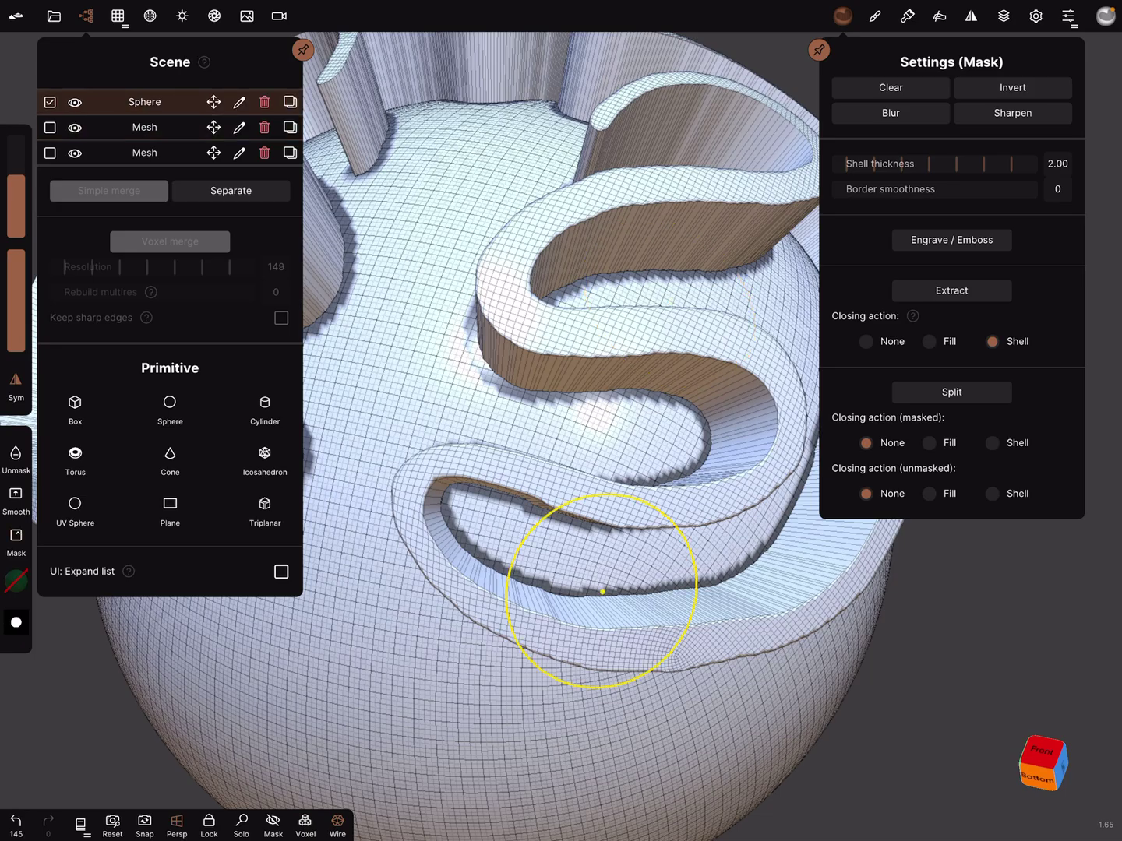
{"action": "left_click", "coordinate": [1058, 162]}
{"action": "left_click", "coordinate": [616, 260]}
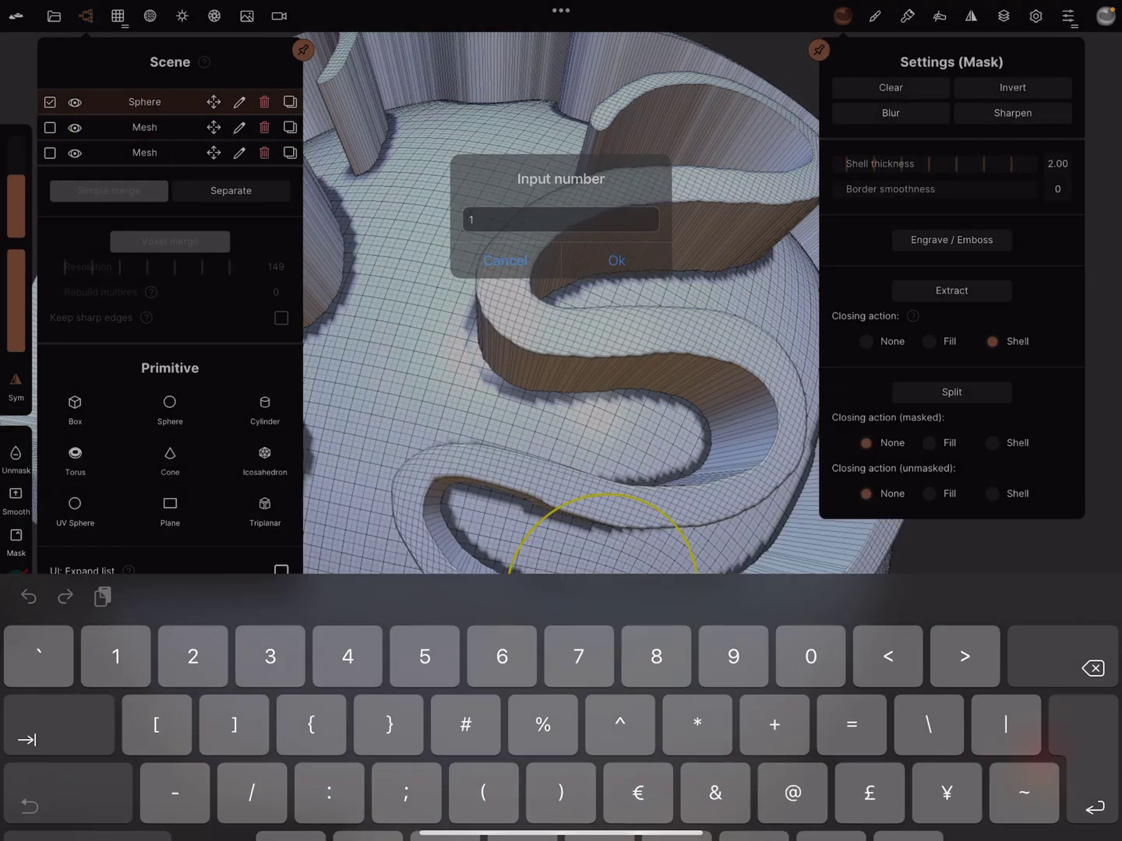
{"action": "left_click", "coordinate": [952, 290]}
{"action": "middle_click_drag", "start_coordinate": [602, 591], "coordinate": [695, 569]}
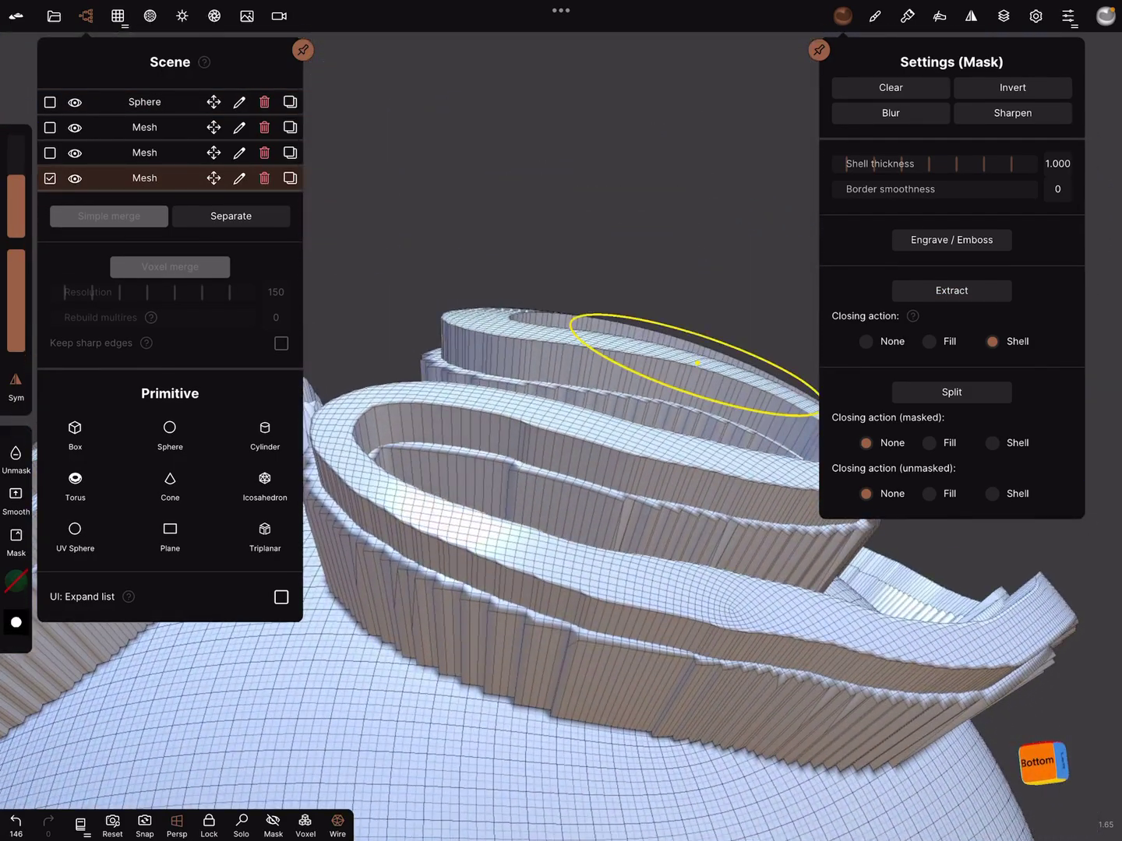
{"action": "scroll", "coordinate": [695, 569], "scroll_direction": "up", "scroll_amount": 10}
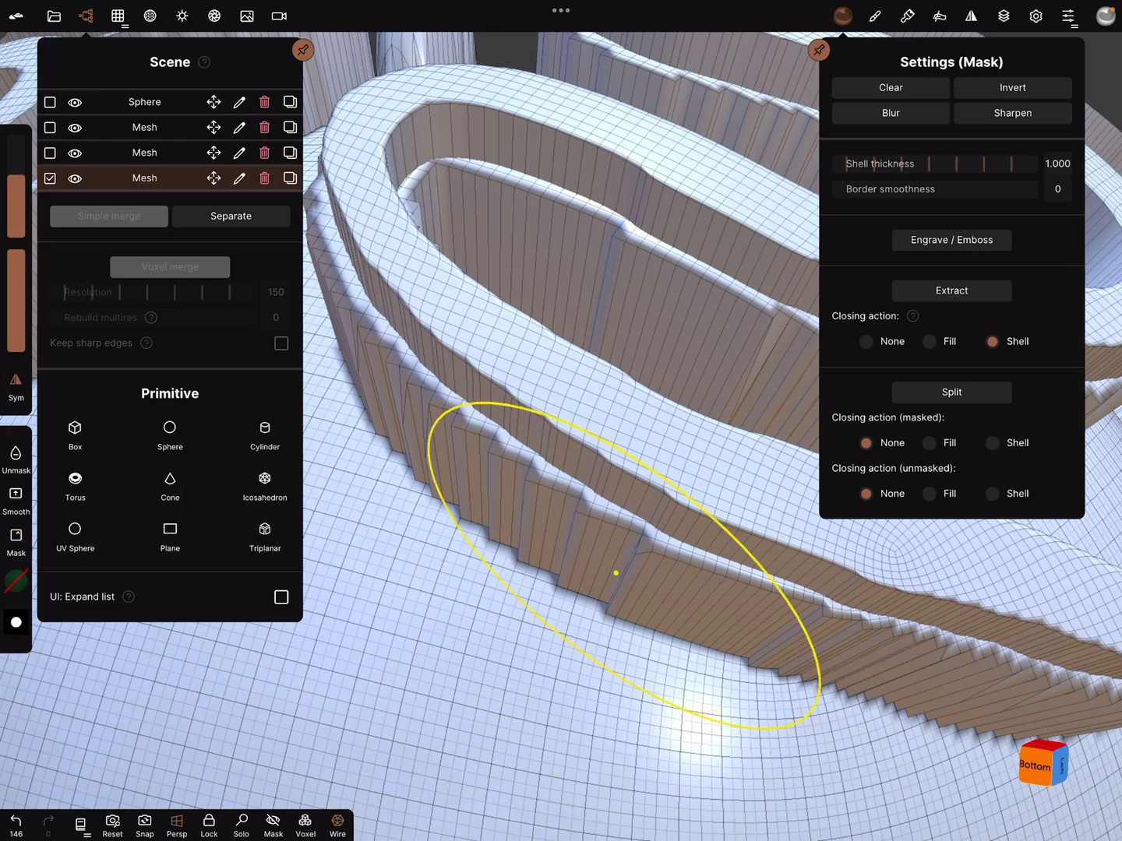
{"action": "middle_click_drag", "start_coordinate": [615, 572], "coordinate": [601, 513]}
{"action": "scroll", "coordinate": [669, 355], "scroll_direction": "up", "scroll_amount": 3}
{"action": "middle_click_drag", "start_coordinate": [668, 355], "coordinate": [675, 508]}
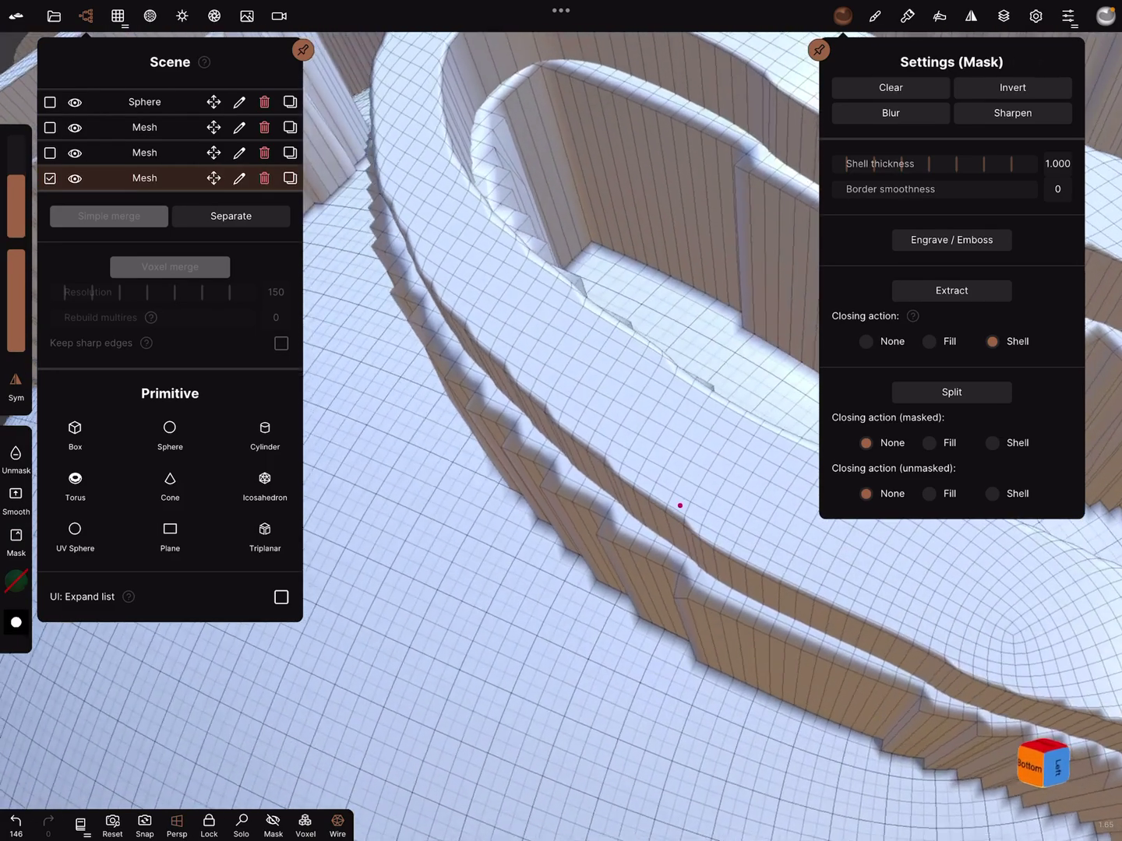
{"action": "scroll", "coordinate": [681, 506], "scroll_direction": "up", "scroll_amount": 3}
{"action": "scroll", "coordinate": [680, 506], "scroll_direction": "down", "scroll_amount": 3}
{"action": "scroll", "coordinate": [538, 514], "scroll_direction": "down", "scroll_amount": 3}
{"action": "mouse_move", "coordinate": [601, 581]}
{"action": "middle_mouse_down"}
{"action": "mouse_move", "coordinate": [609, 458]}
{"action": "mouse_move", "coordinate": [626, 413]}
{"action": "middle_mouse_up"}
{"action": "scroll", "coordinate": [677, 571], "scroll_direction": "down", "scroll_amount": 3}
{"action": "scroll", "coordinate": [675, 572], "scroll_direction": "down", "scroll_amount": 2}
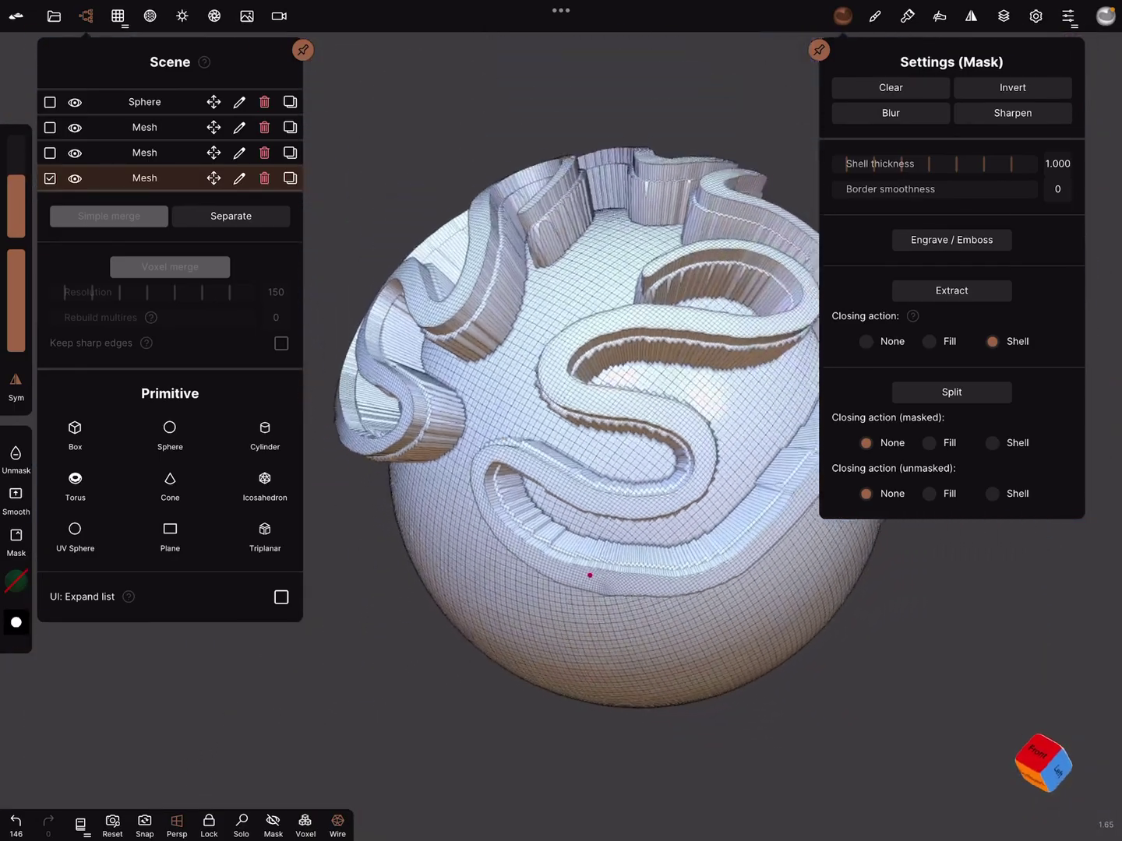
{"action": "scroll", "coordinate": [672, 588], "scroll_direction": "up", "scroll_amount": 3}
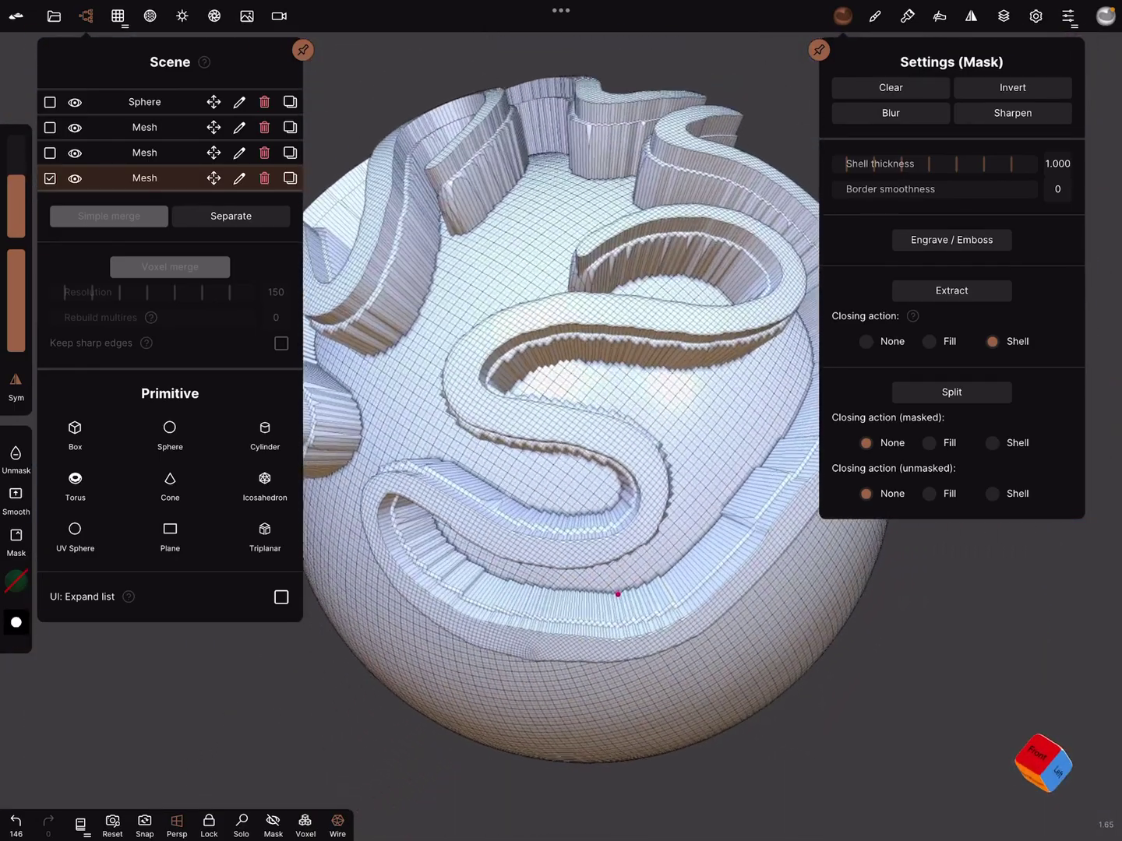